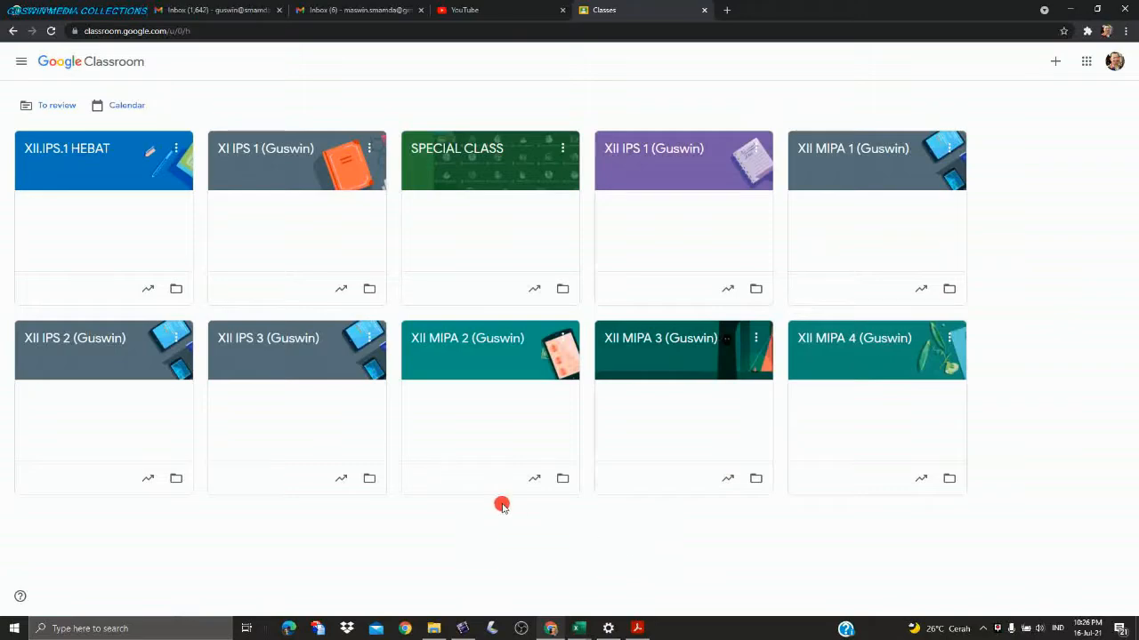
Step: Enlarge the page to 125% and look through all the class cards on the Classroom home page
key(ctrl+minus)
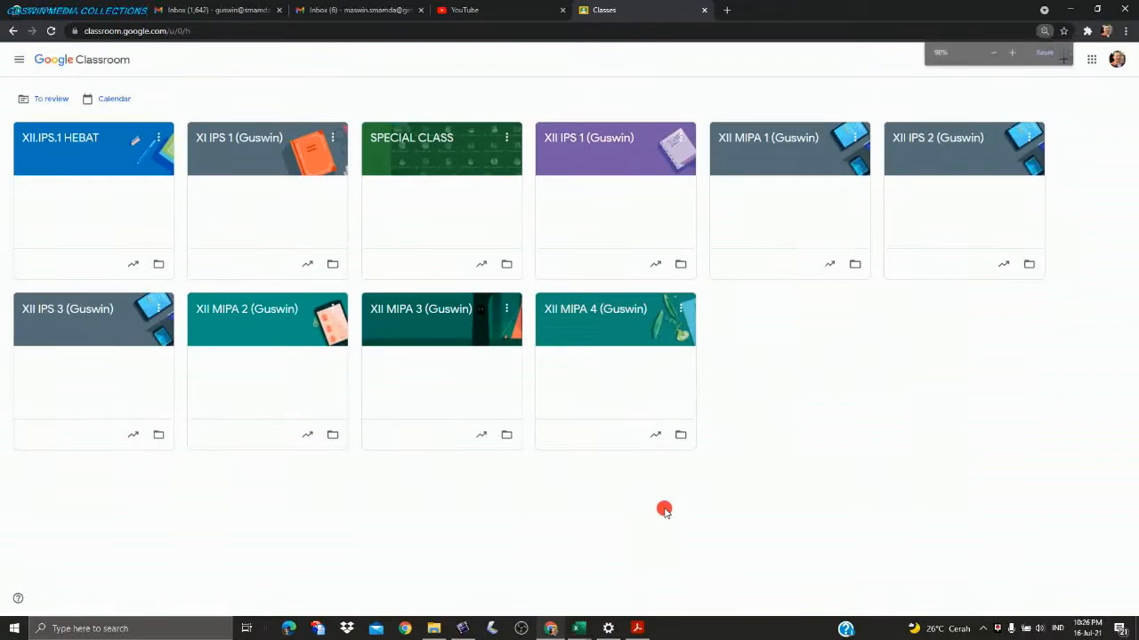
key(ctrl+plus)
key(ctrl+plus)
key(ctrl+plus)
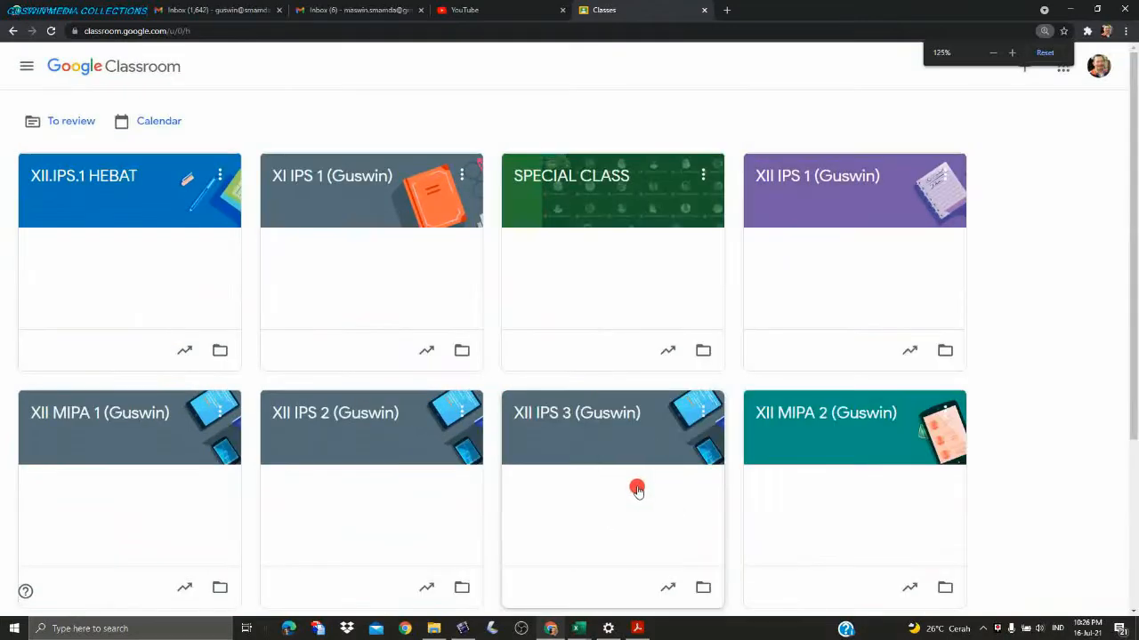
key(ctrl+plus)
key(ctrl+minus)
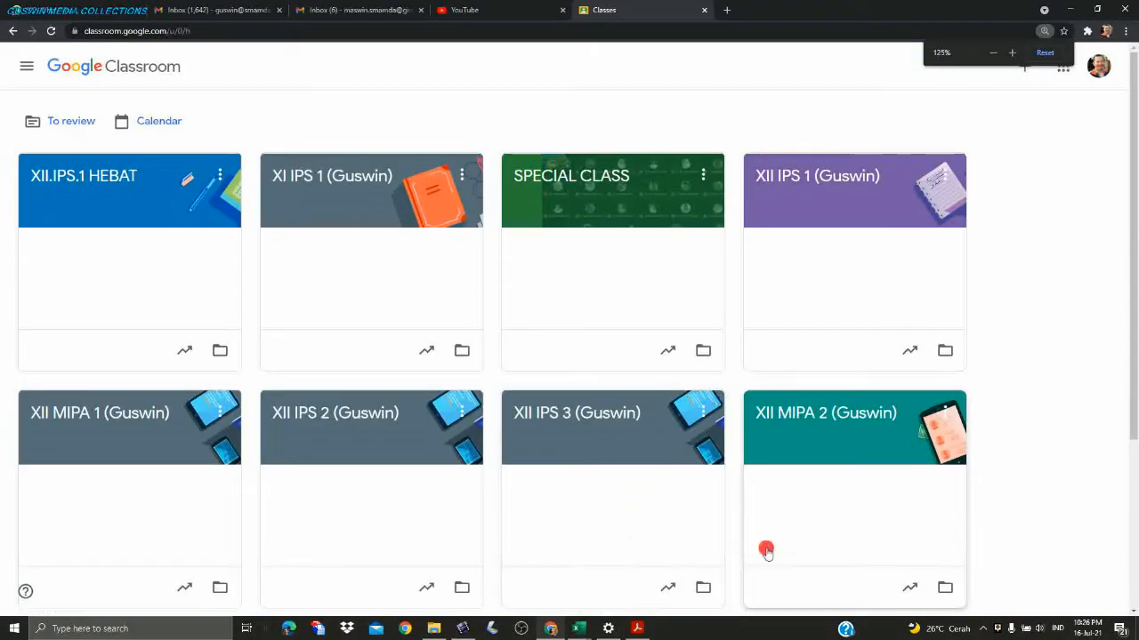
scroll(711, 542, down, 2)
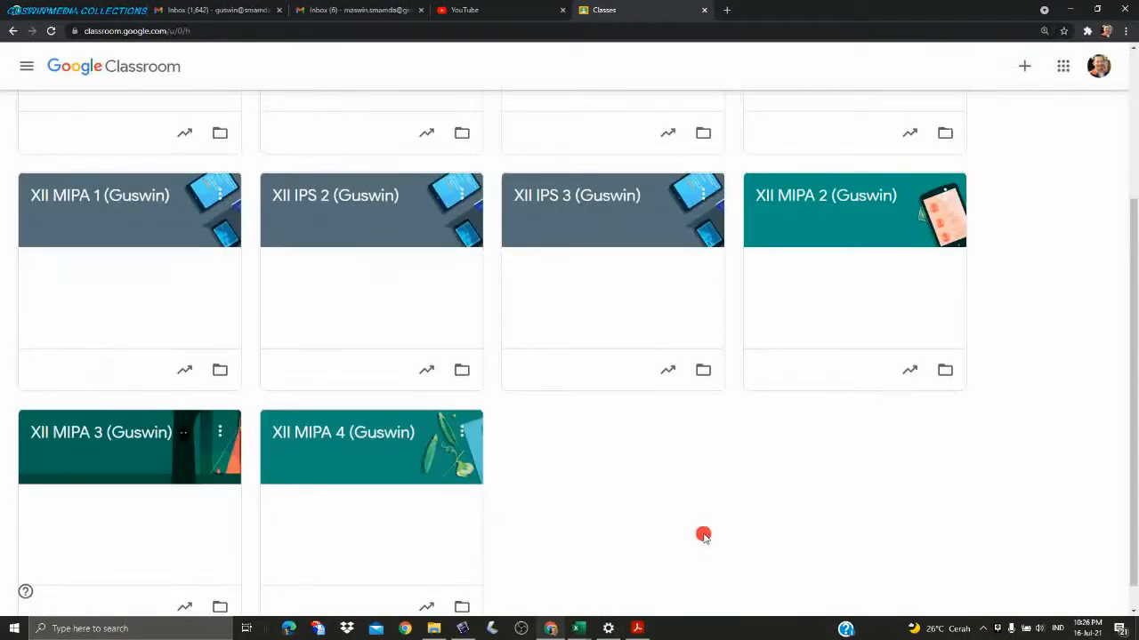
scroll(702, 529, up, 2)
scroll(702, 529, down, 2)
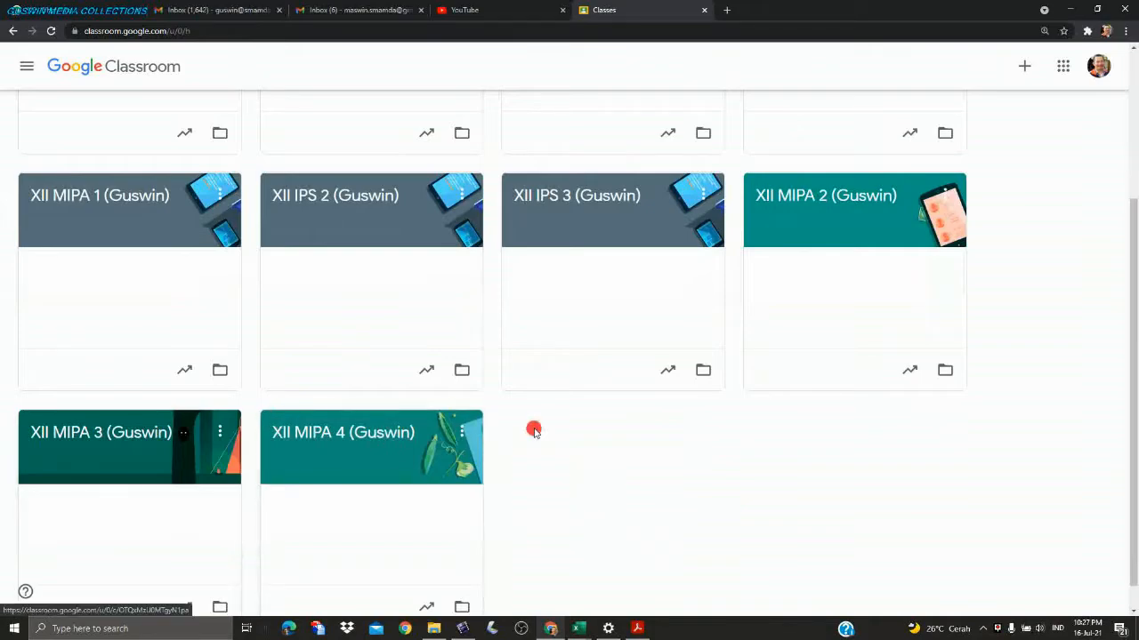
Step: Open the XII IPS 2 class and display its class code enlarged, then close the code display
click(383, 229)
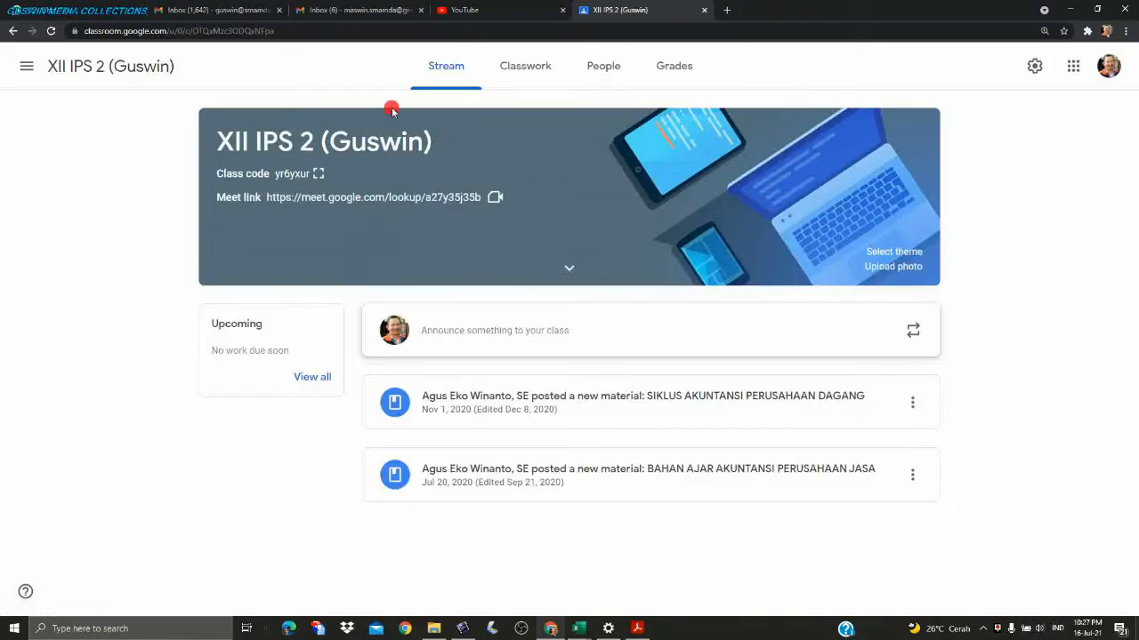
click(317, 174)
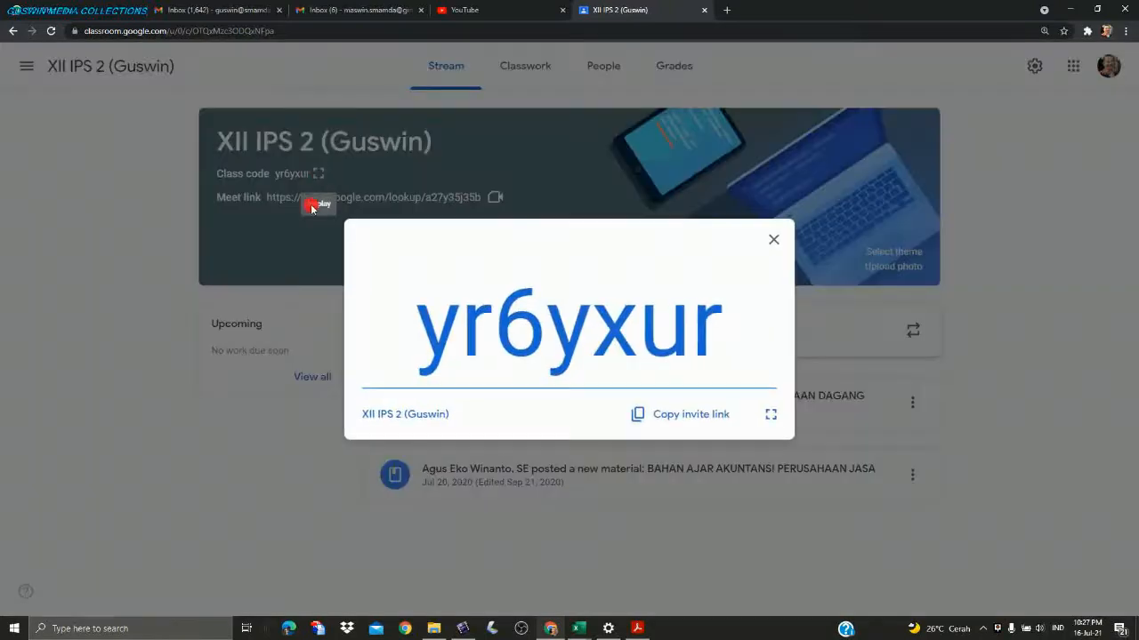
click(776, 233)
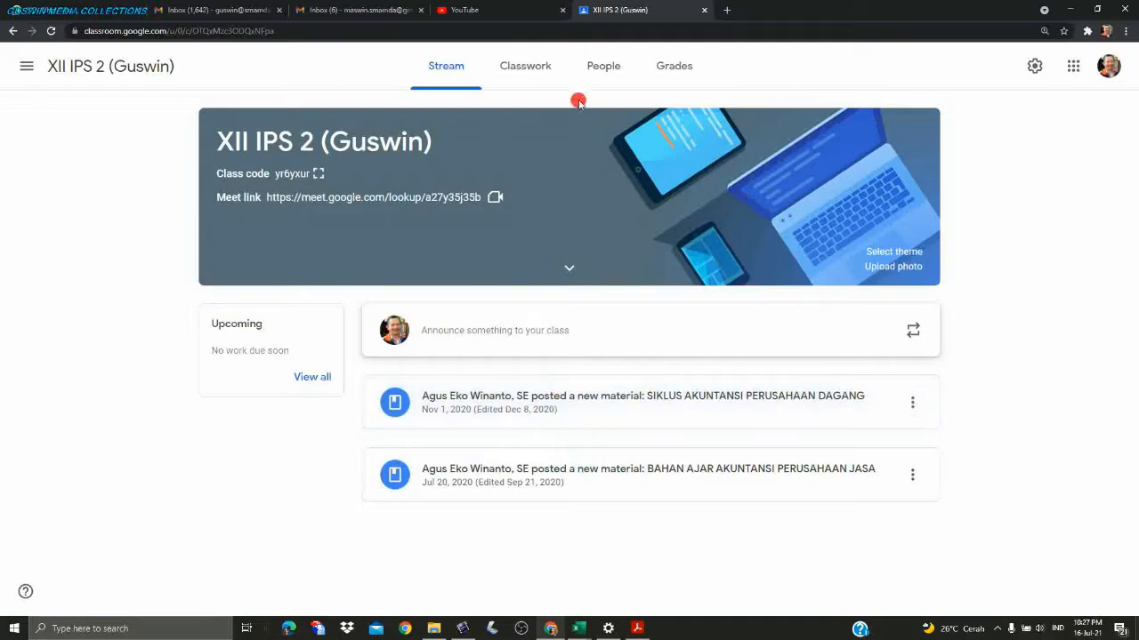
Step: Review the BAHAN AJAR AKUNTANSI PERUSAHAAN JASA material in the XII IPS 2 classwork and the class's teacher and student list
click(531, 78)
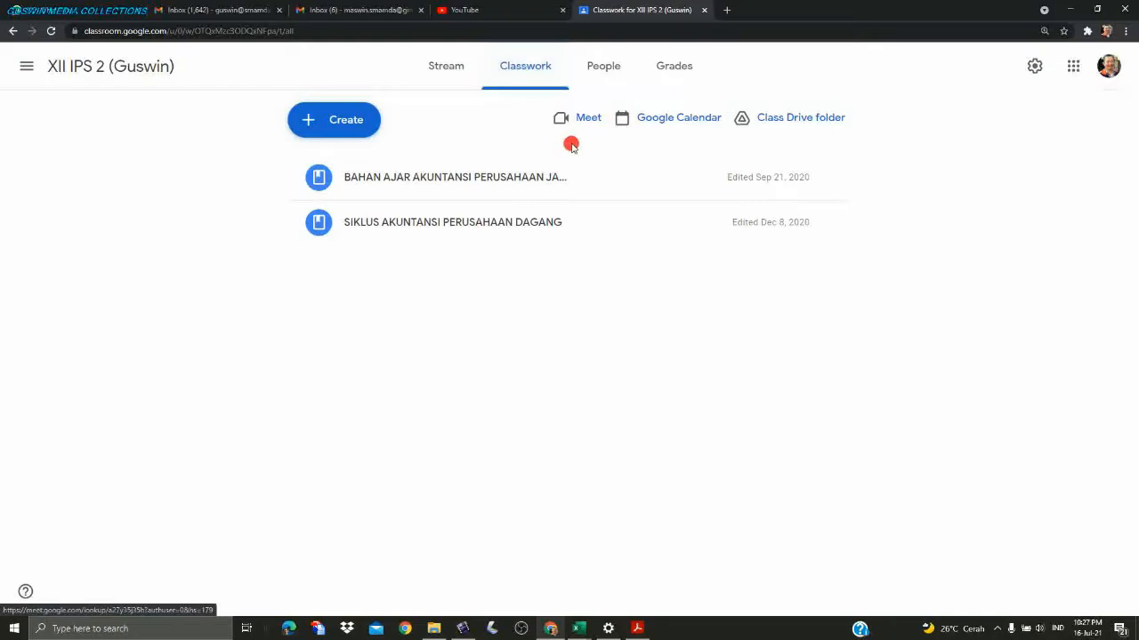
click(460, 176)
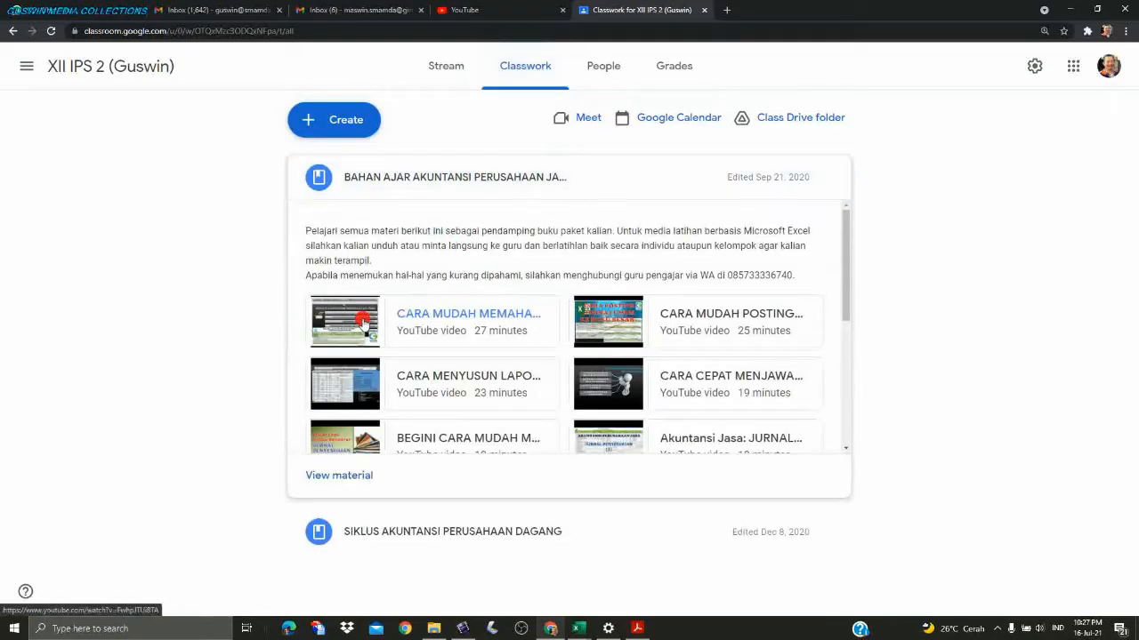
click(363, 324)
click(24, 64)
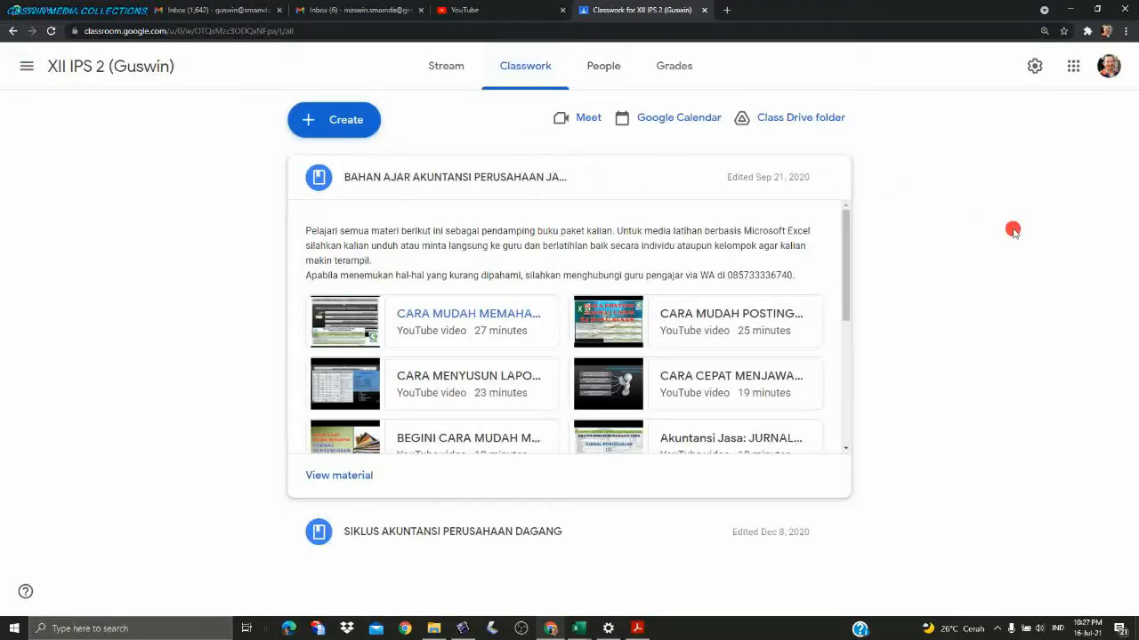
click(614, 61)
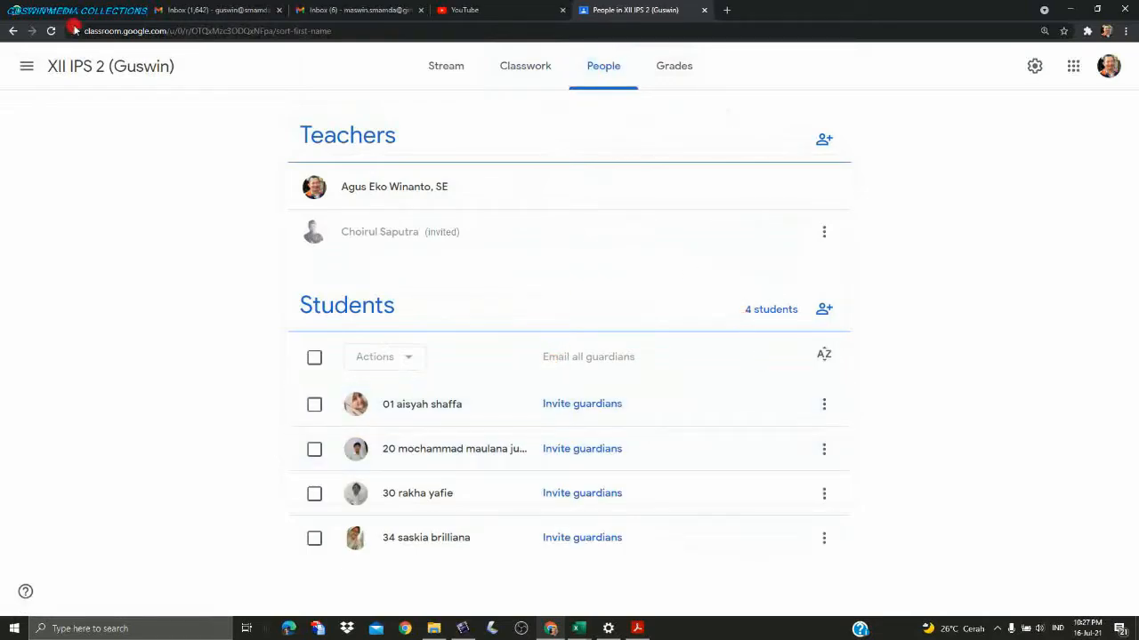
Step: Switch to the XI IPS 1 class and review its student list and its classwork
click(26, 66)
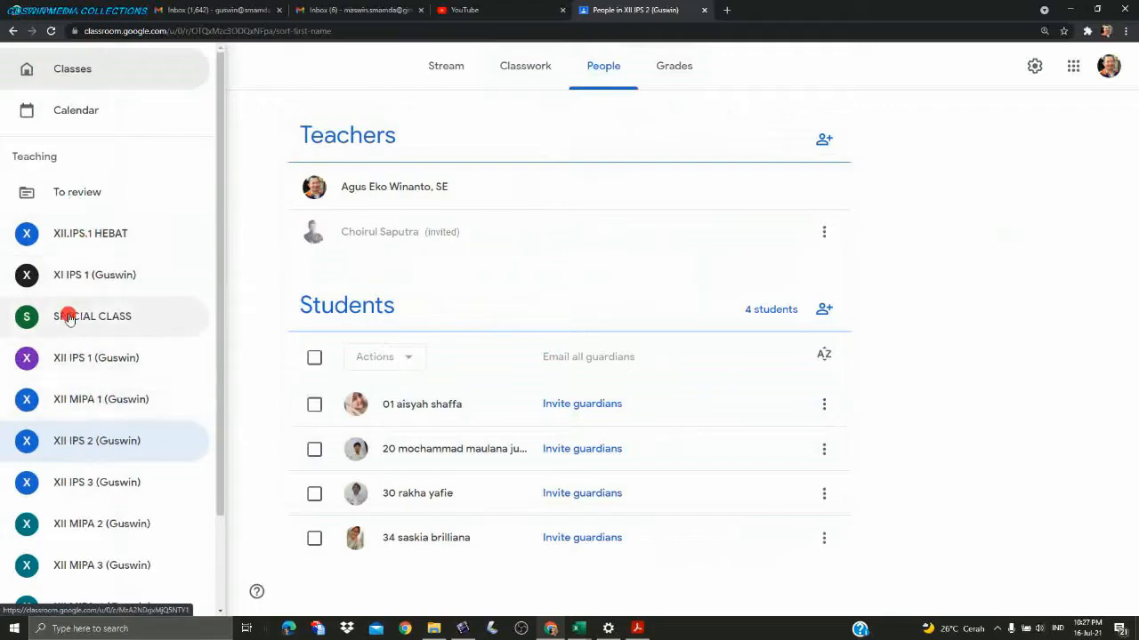
click(75, 282)
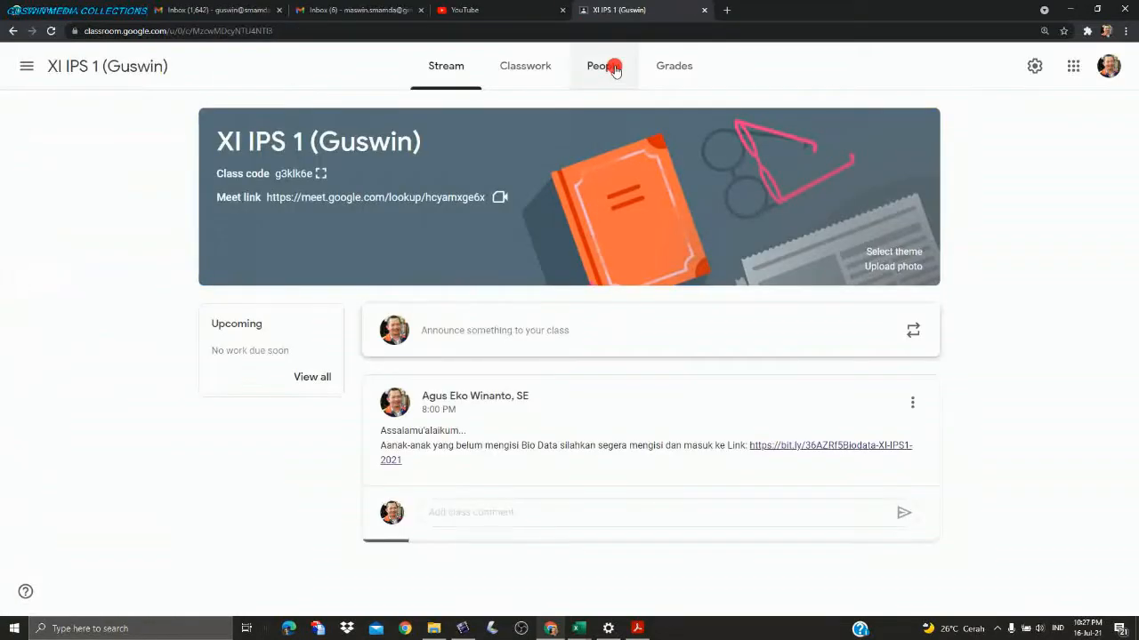
click(613, 68)
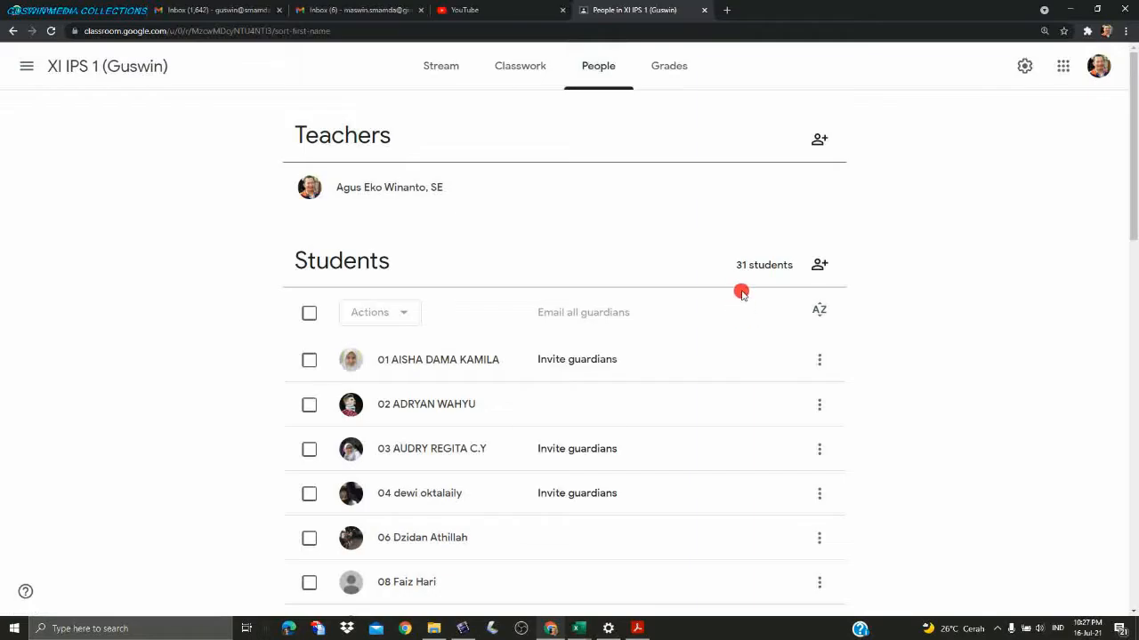
scroll(730, 310, down, 10)
scroll(720, 323, up, 10)
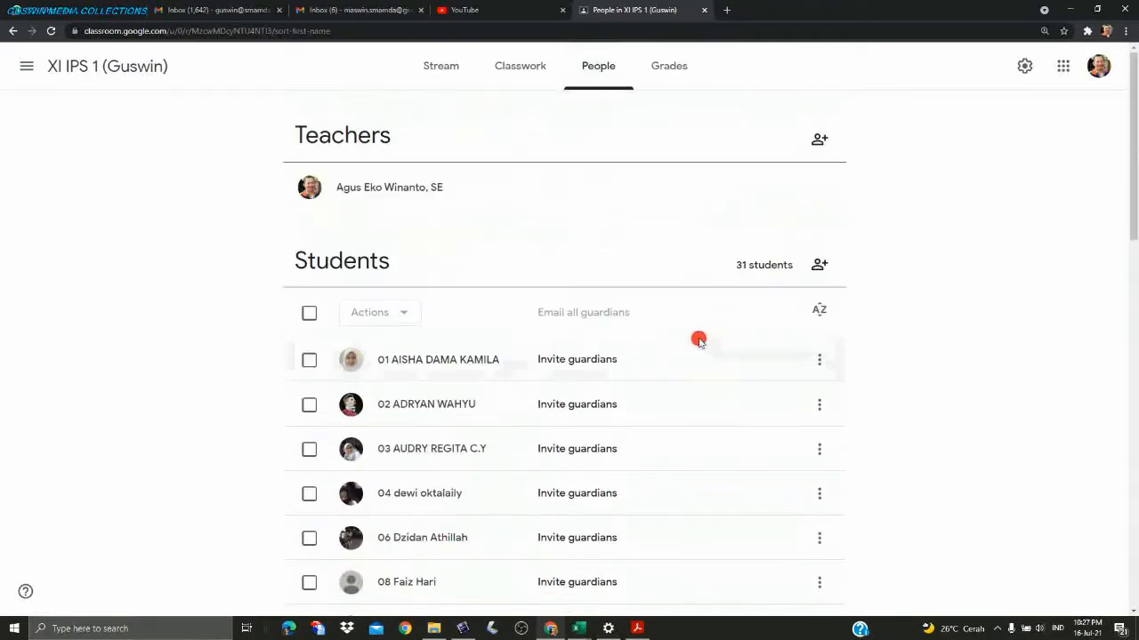
click(523, 67)
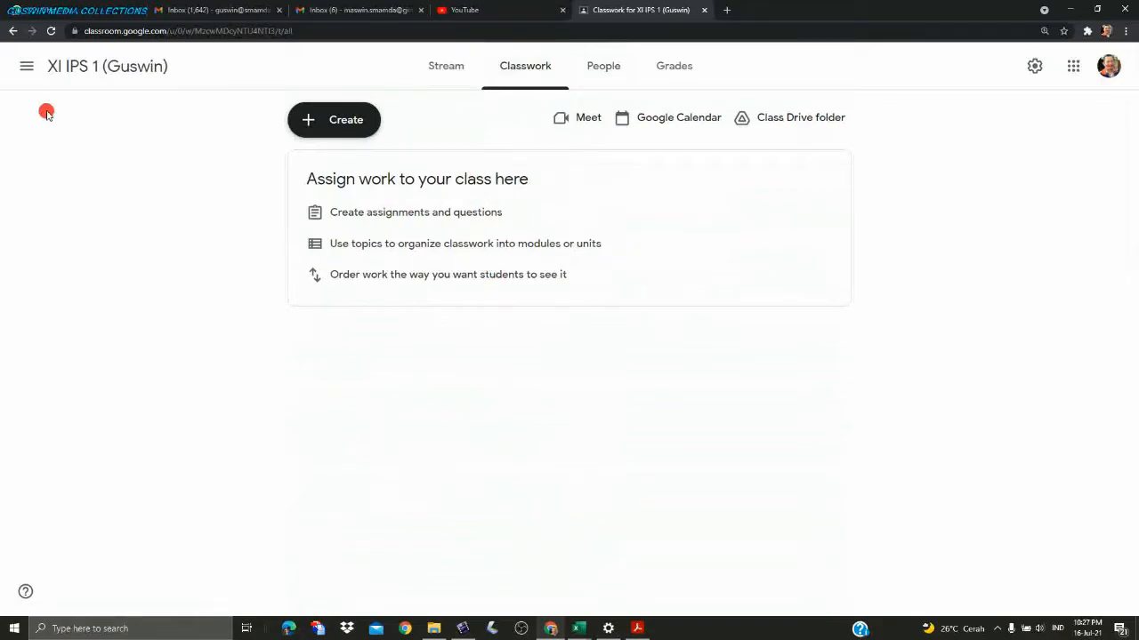
Step: Switch to the XII MIPA 2 class and look through its full student list
click(27, 68)
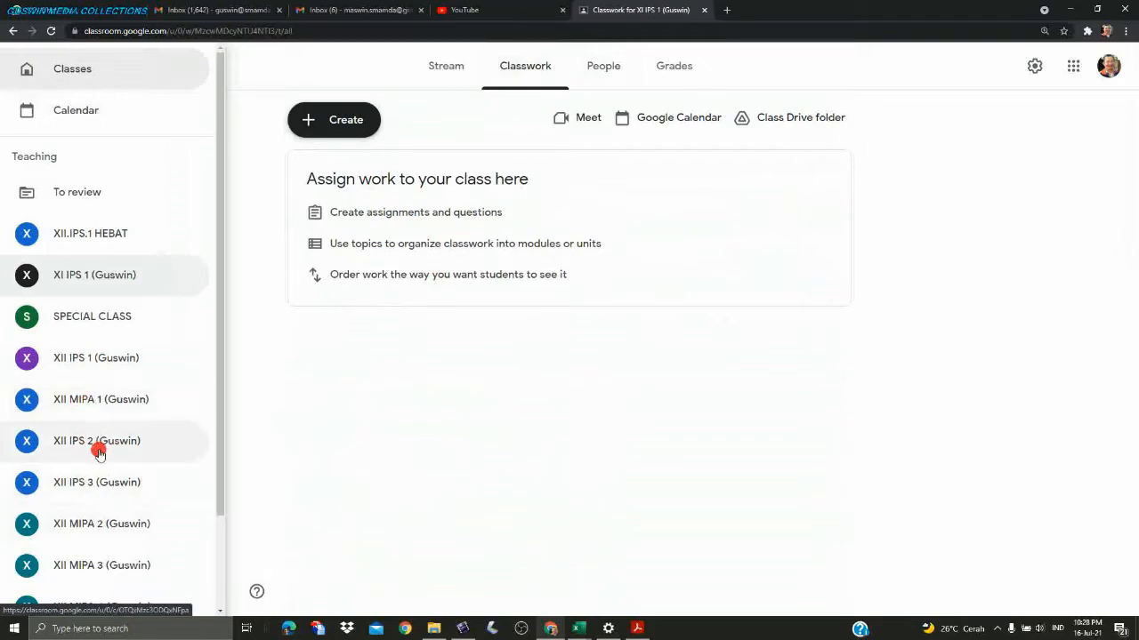
click(107, 522)
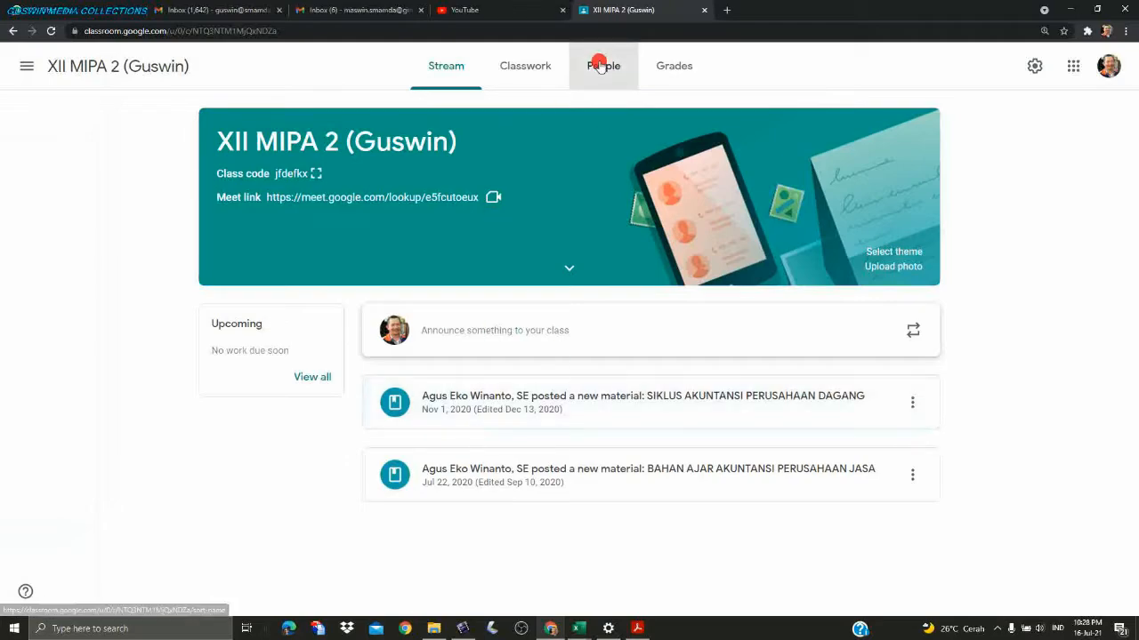
click(601, 68)
scroll(739, 284, down, 4)
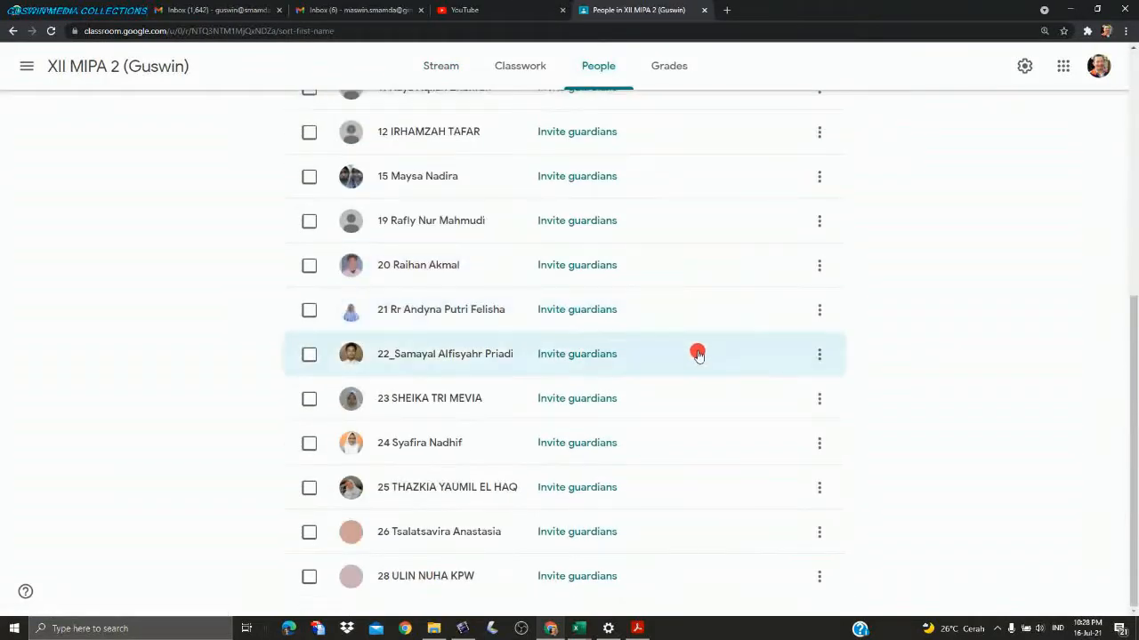
scroll(712, 311, up, 5)
scroll(711, 294, down, 5)
scroll(709, 302, up, 5)
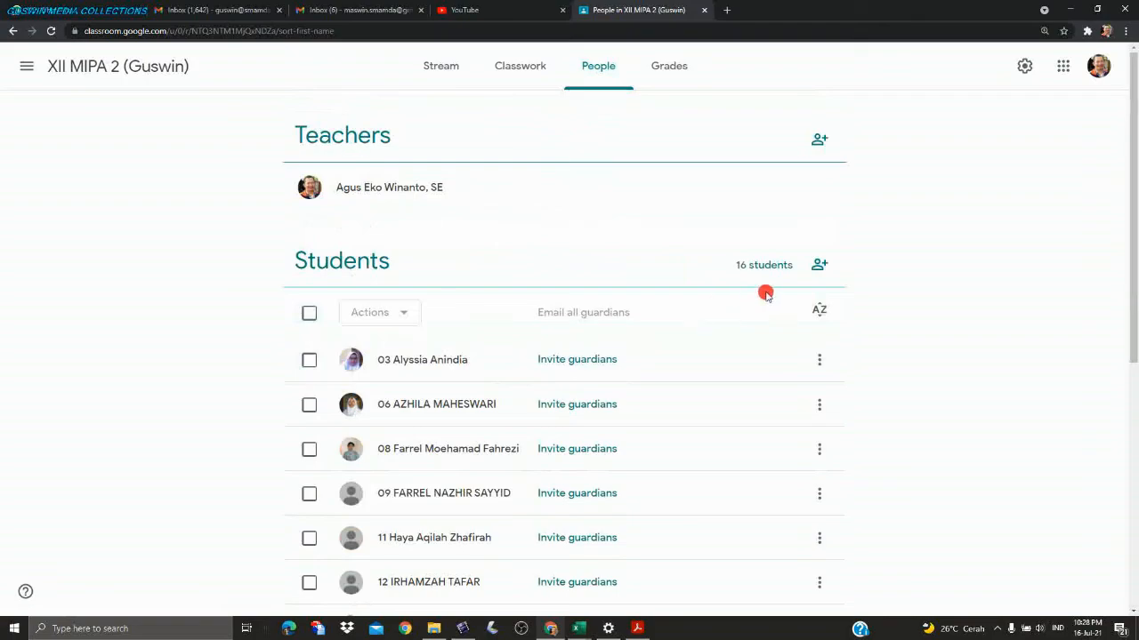
Step: Expand the SIKLUS AKUNTANSI PERUSAHAAN DAGANG material in the XII MIPA 2 classwork and return to the class stream
click(514, 68)
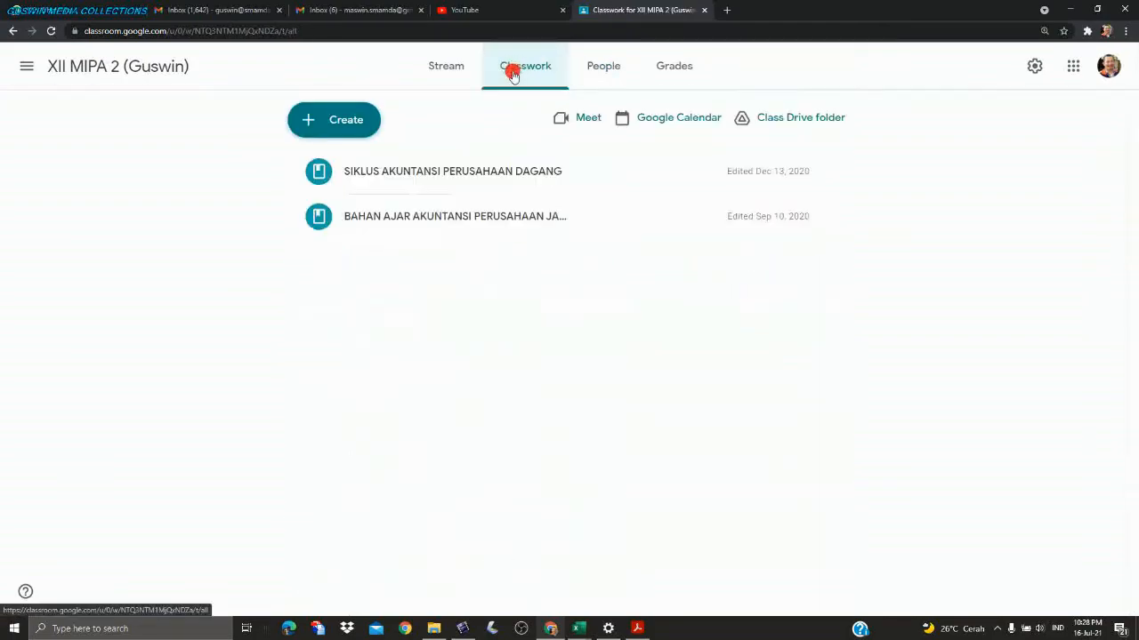
click(397, 178)
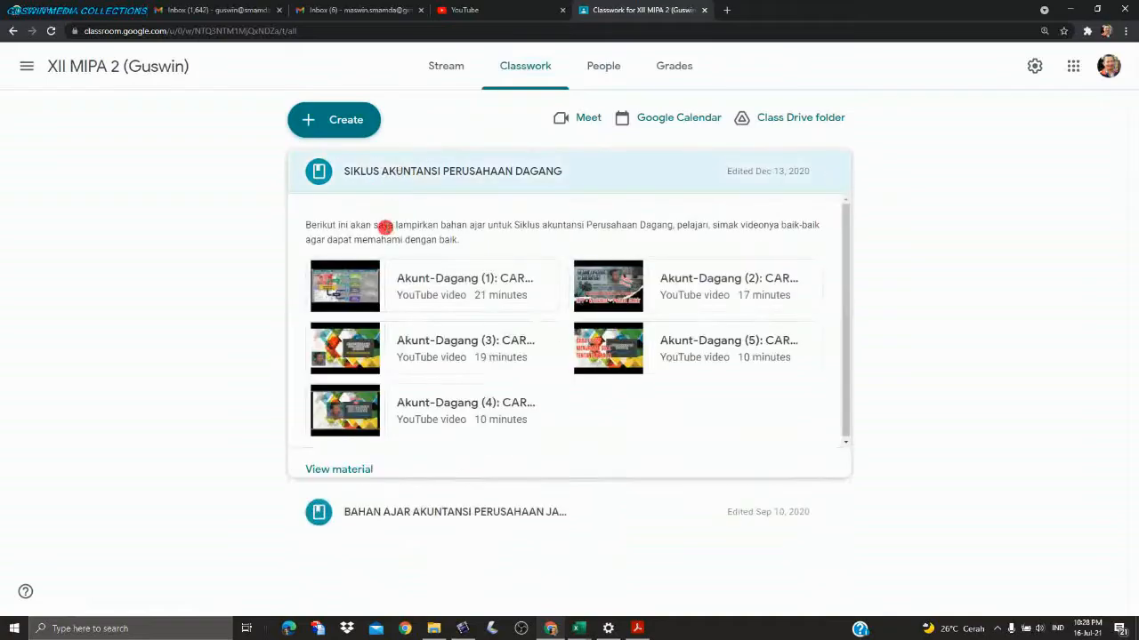
click(447, 69)
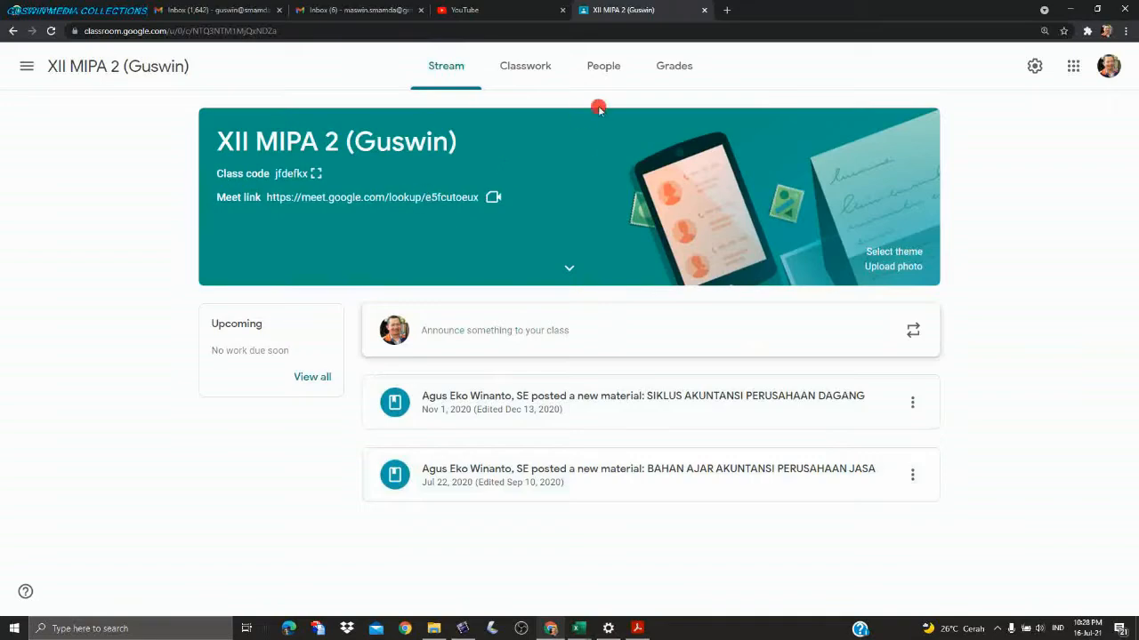
Step: Invite a colleague as an additional teacher of the XII MIPA 2 class by searching for the colleague's name, and check the teacher list
click(608, 70)
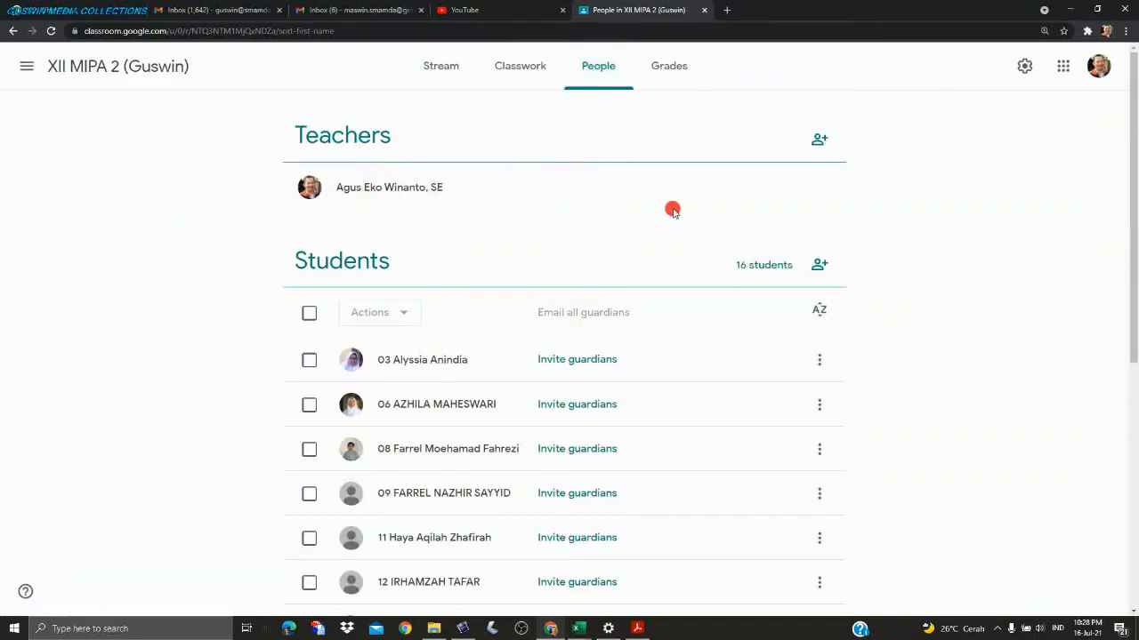
key(ctrl+plus)
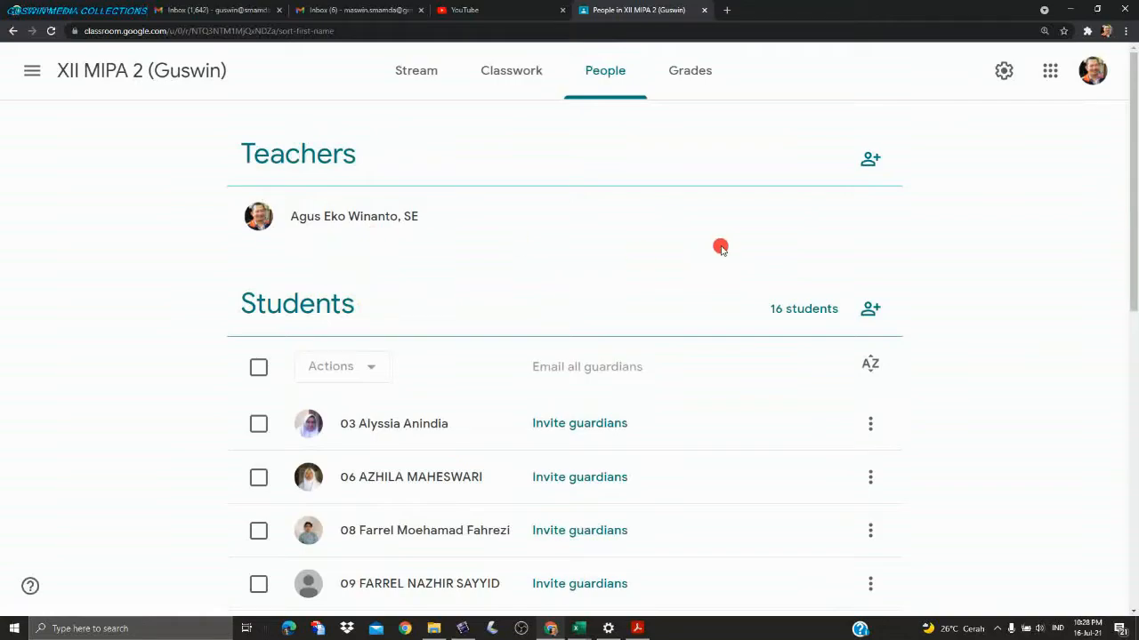
click(870, 158)
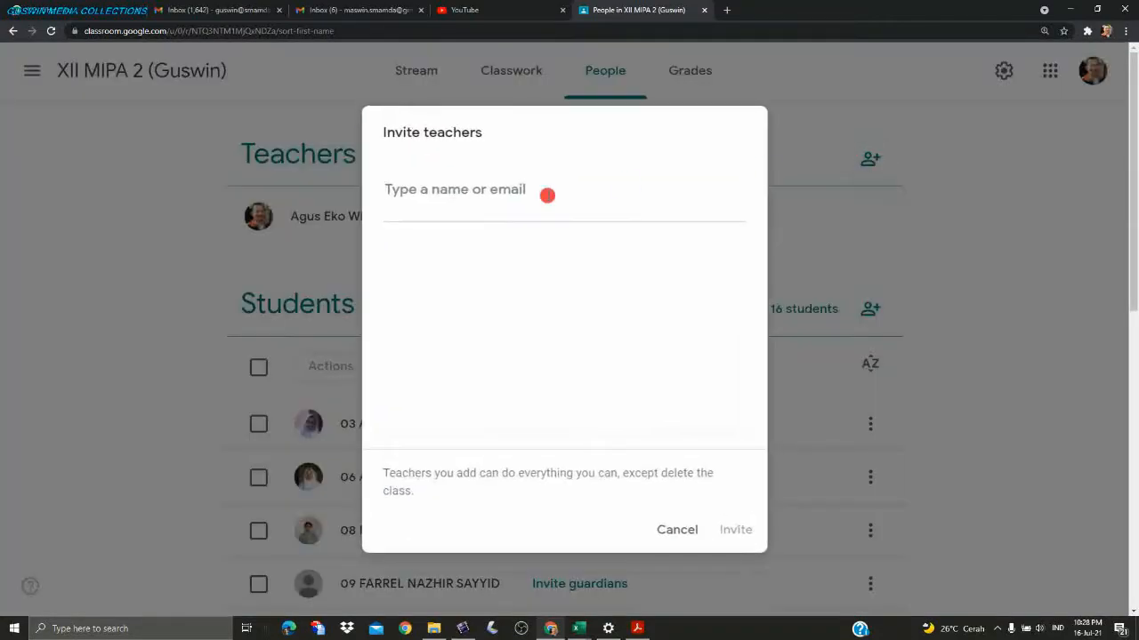
text(hend)
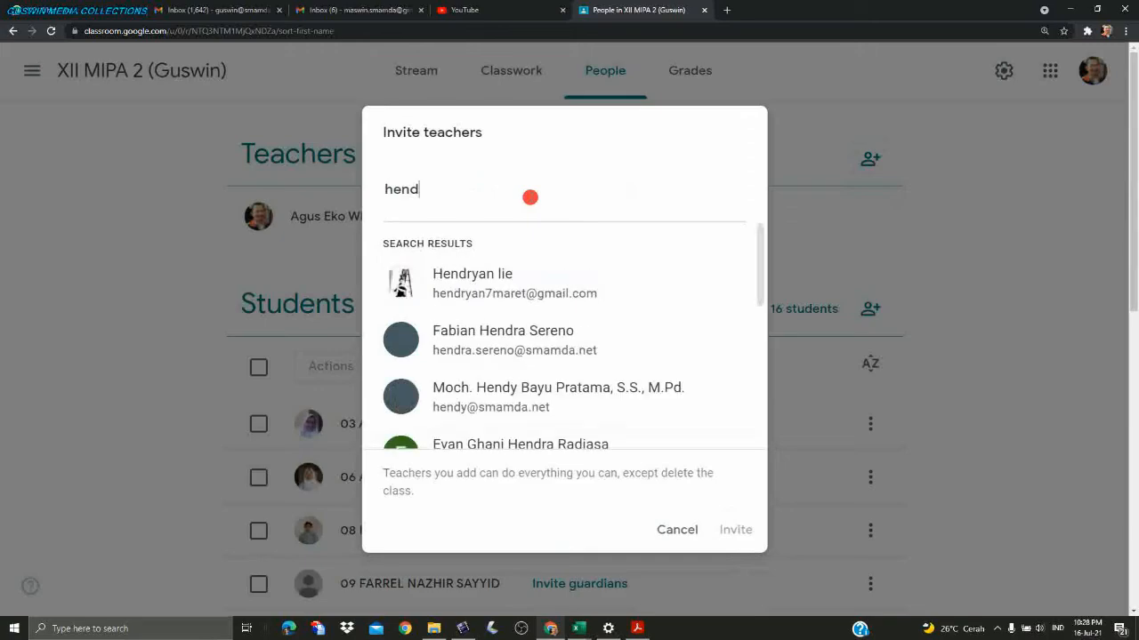
click(503, 385)
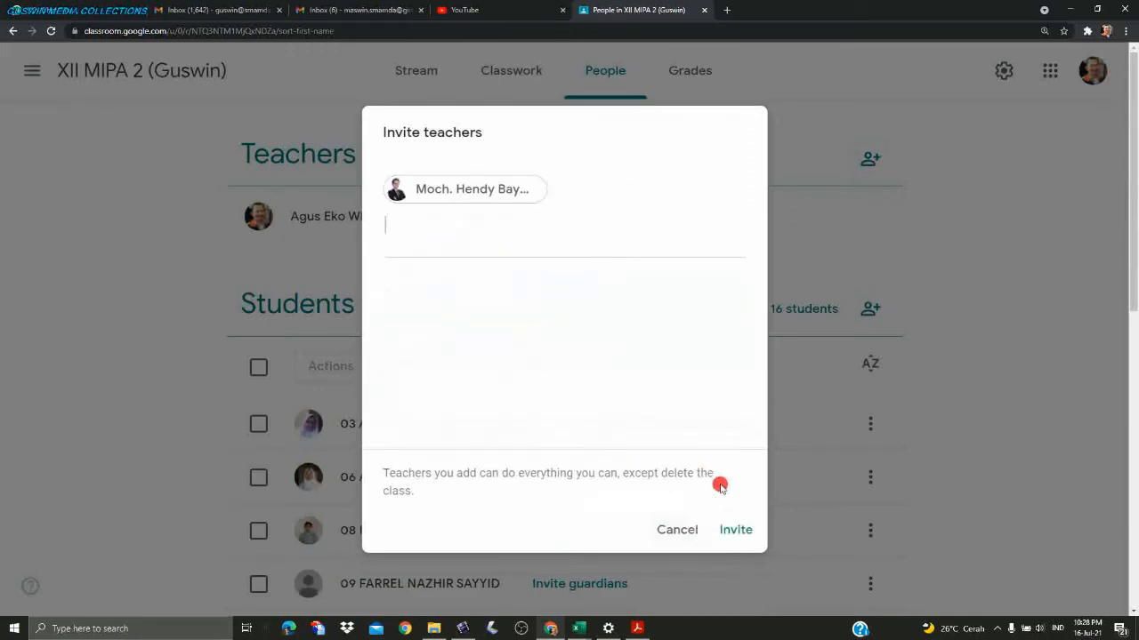
click(737, 531)
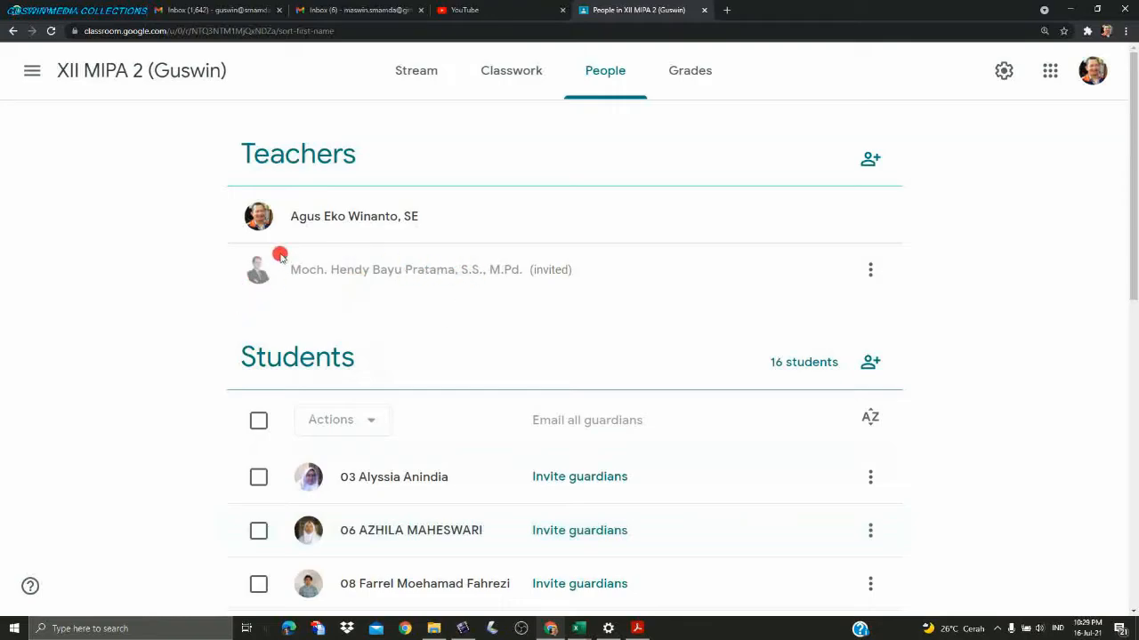
scroll(266, 296, up, 5)
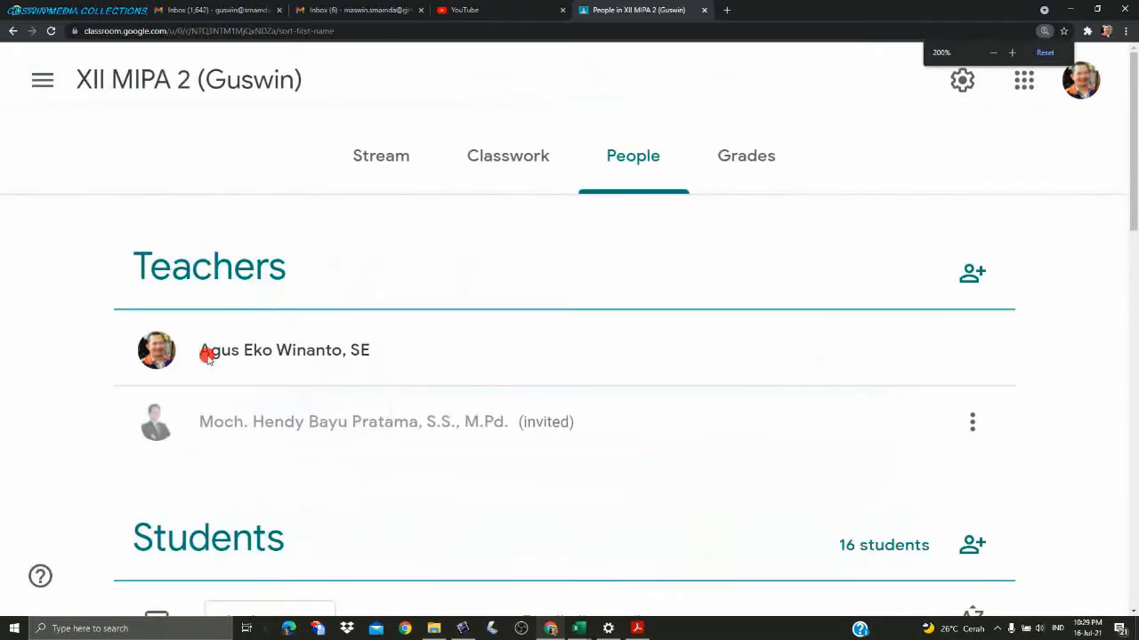
scroll(198, 408, down, 2)
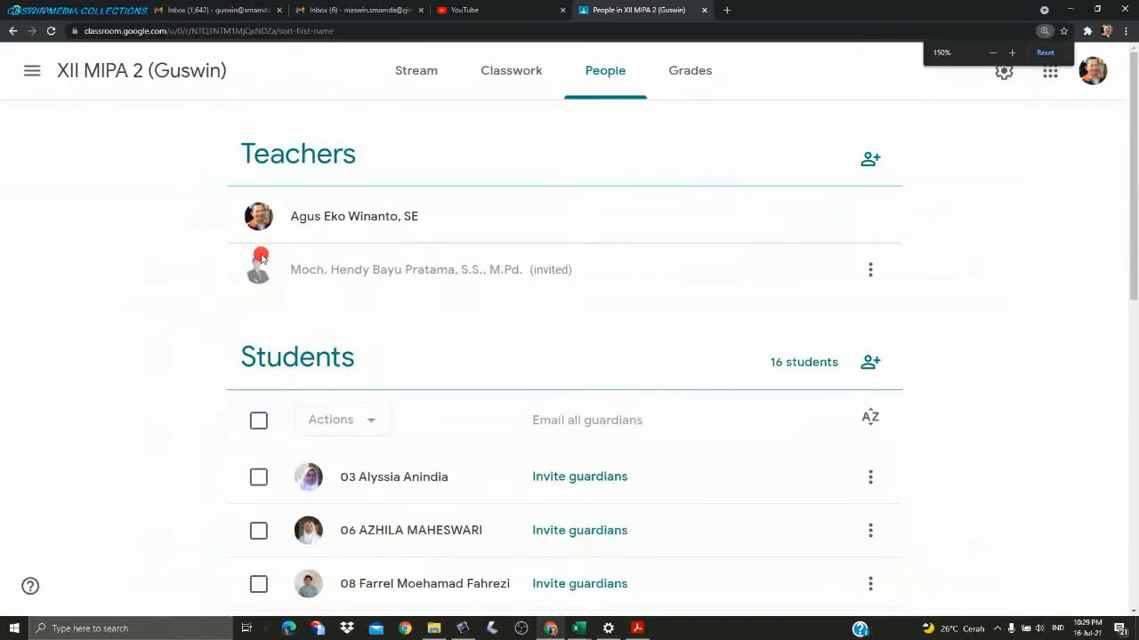
Step: Switch to the XII IPS 2 class and view its stream
click(32, 71)
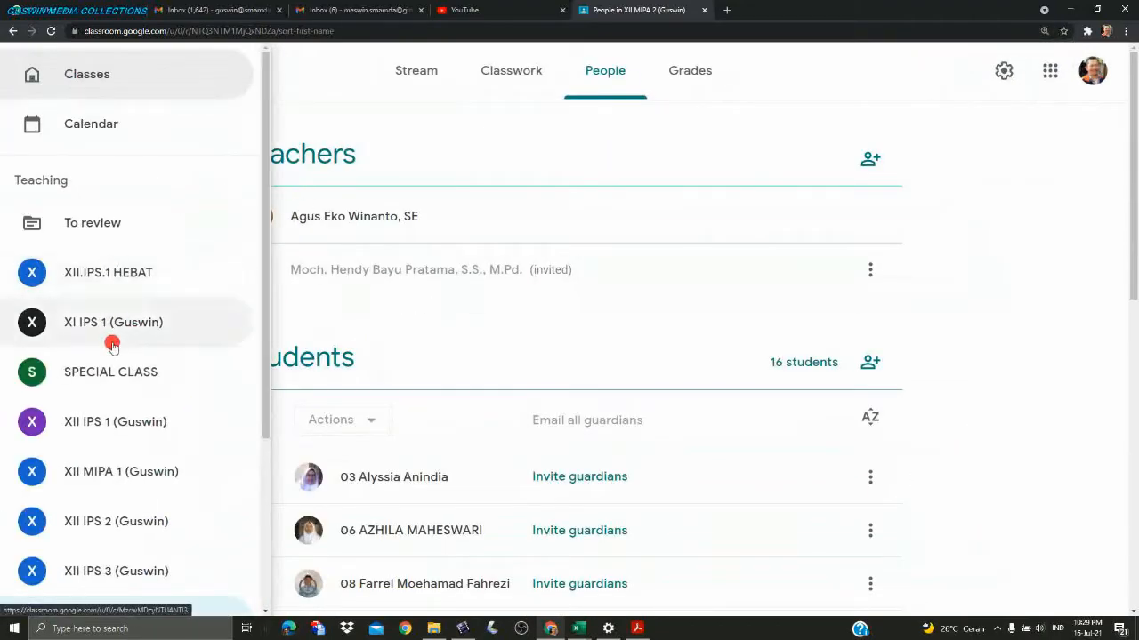
click(111, 531)
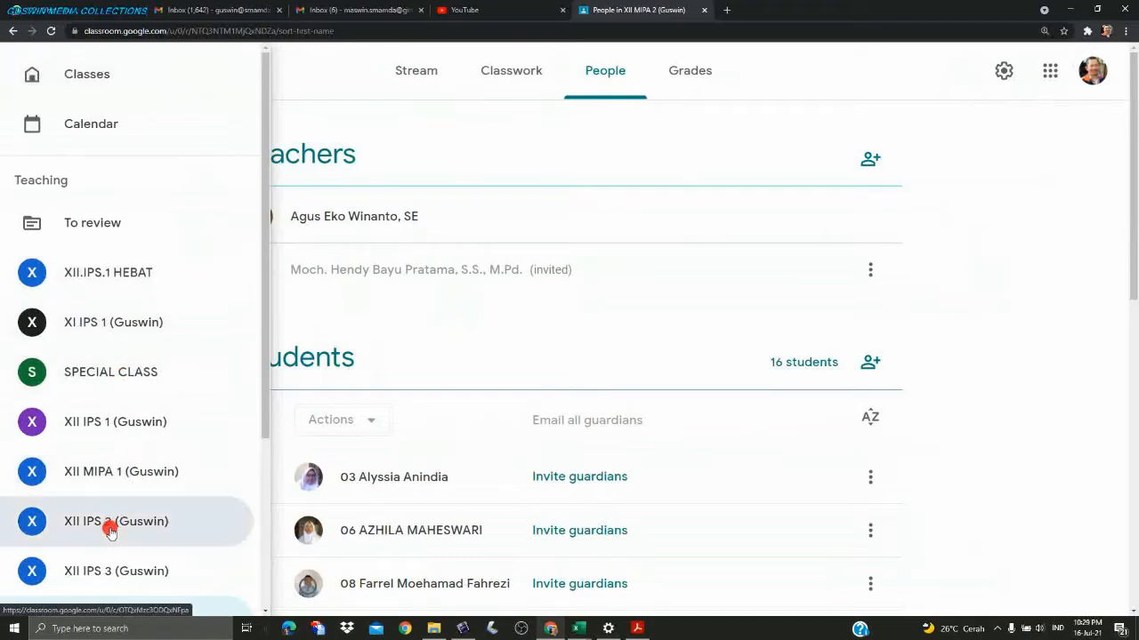
scroll(423, 426, down, 1)
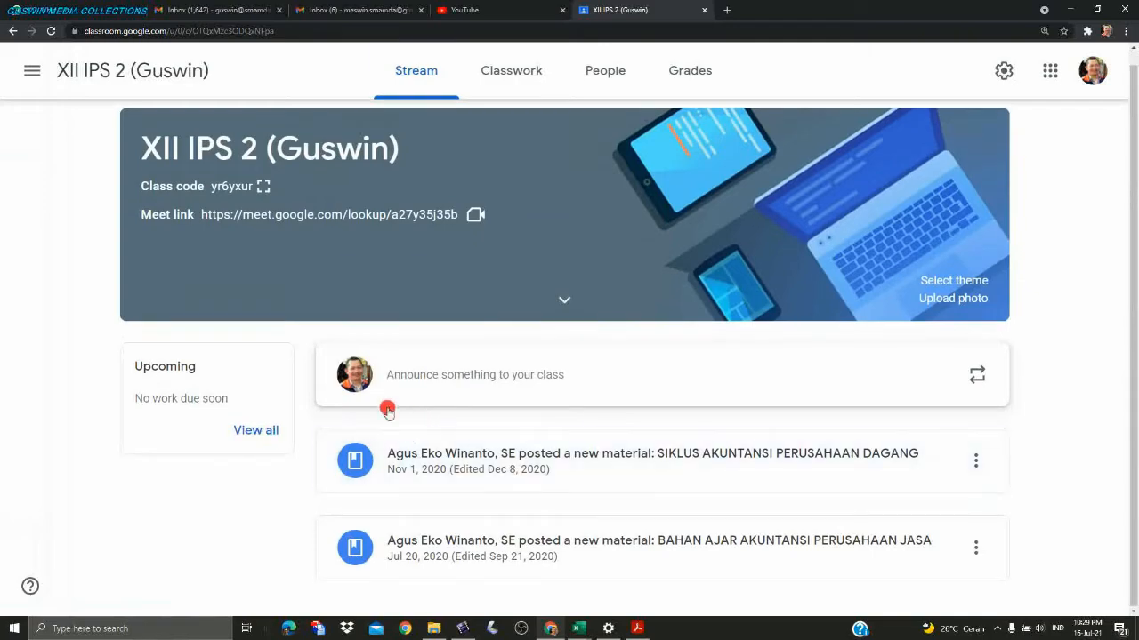
Step: Switch to the XII IPS 3 class and look through the announcements and materials posted in its stream
click(32, 70)
scroll(125, 498, down, 3)
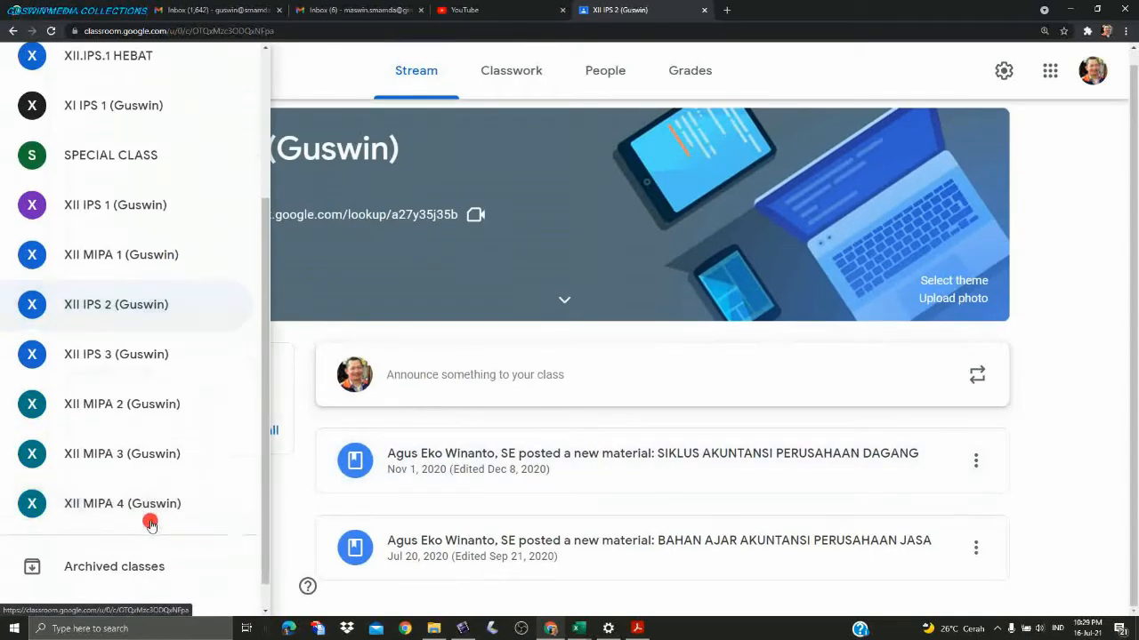
click(101, 355)
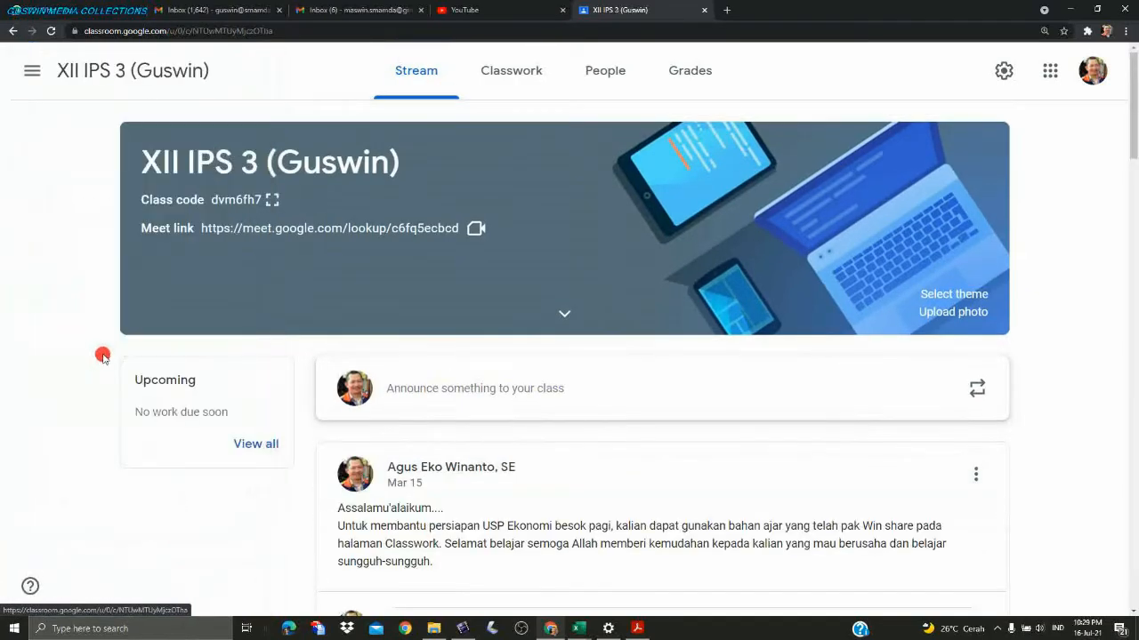
scroll(579, 427, down, 15)
scroll(590, 411, down, 5)
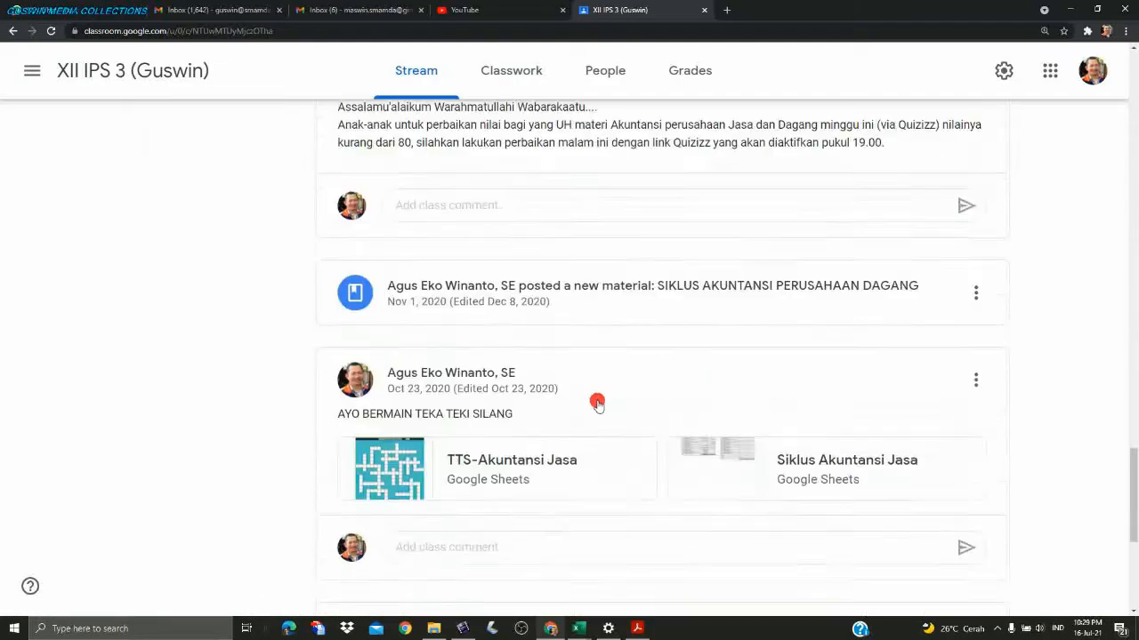
scroll(635, 455, up, 20)
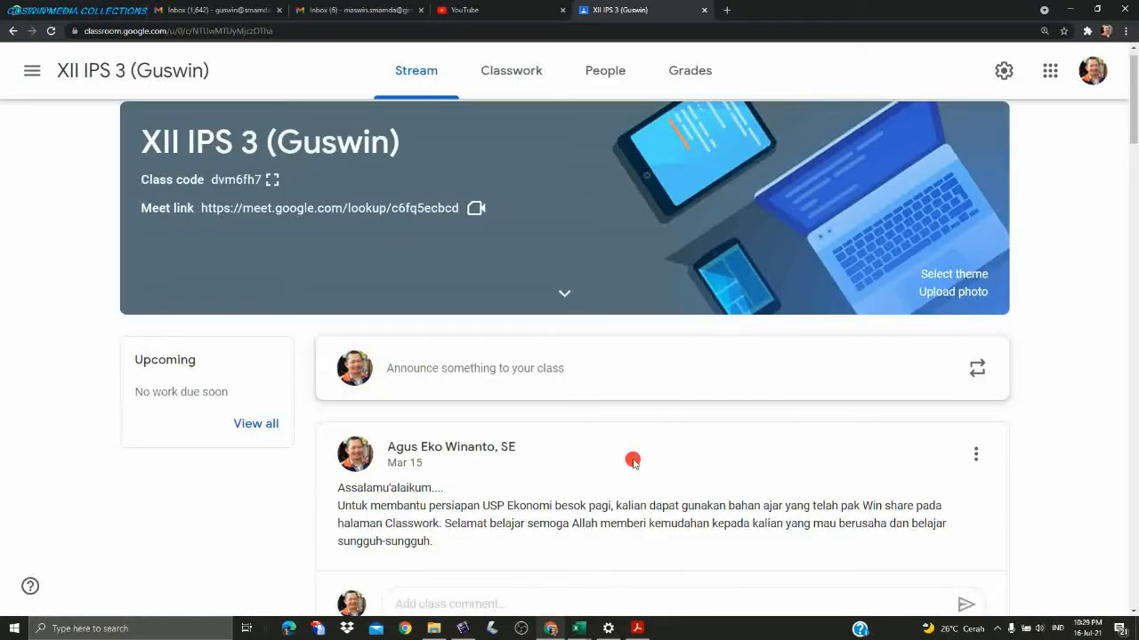
scroll(632, 461, down, 15)
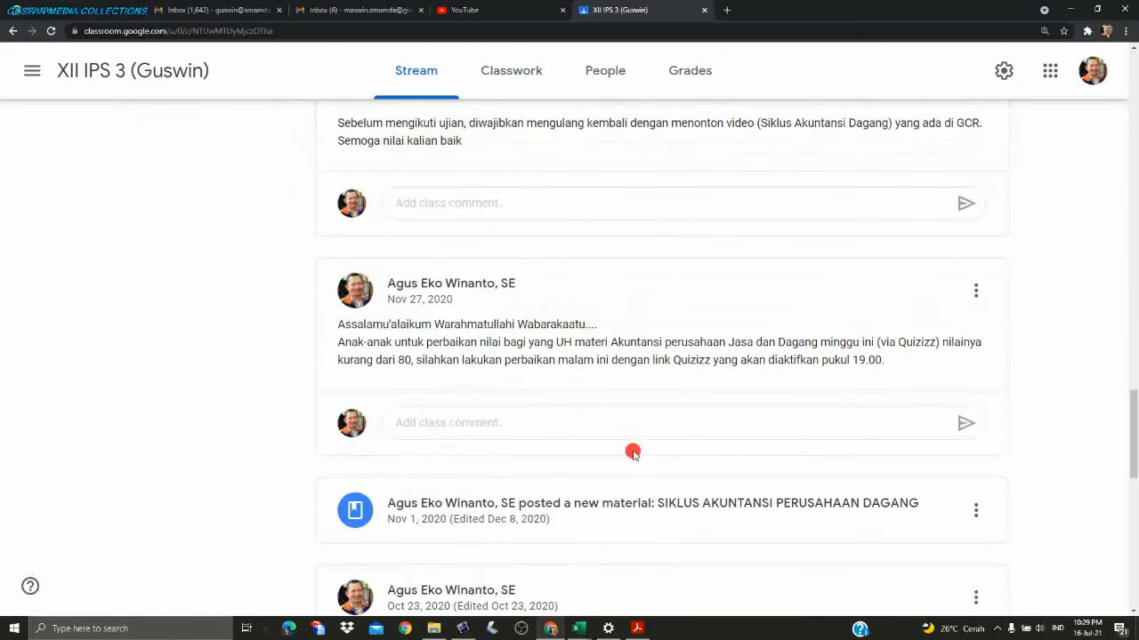
scroll(633, 452, down, 10)
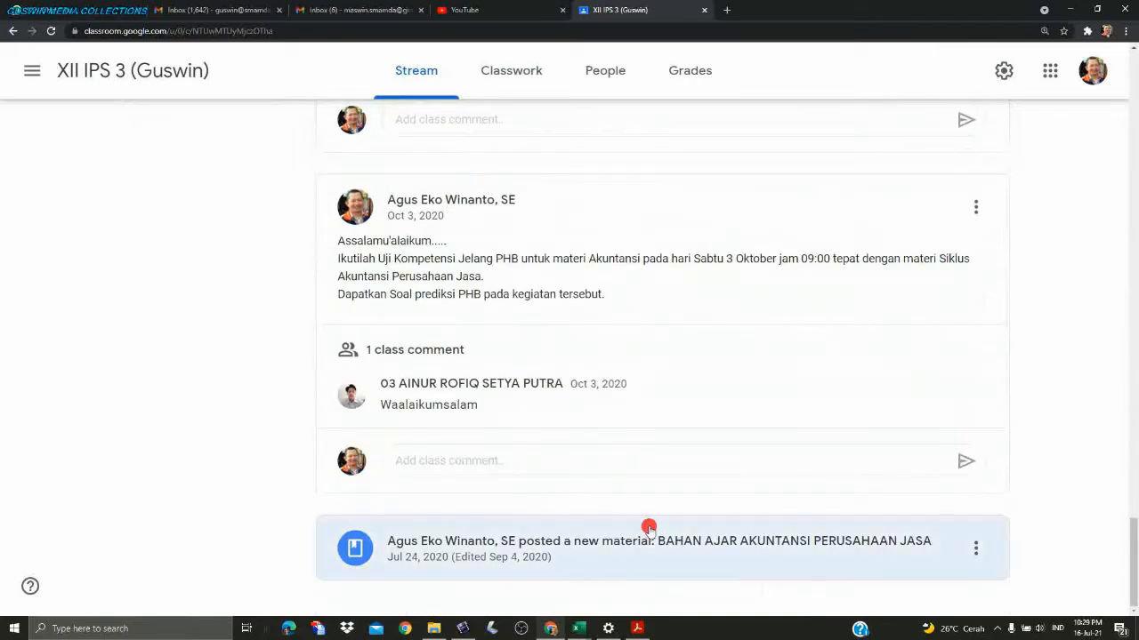
scroll(673, 468, up, 5)
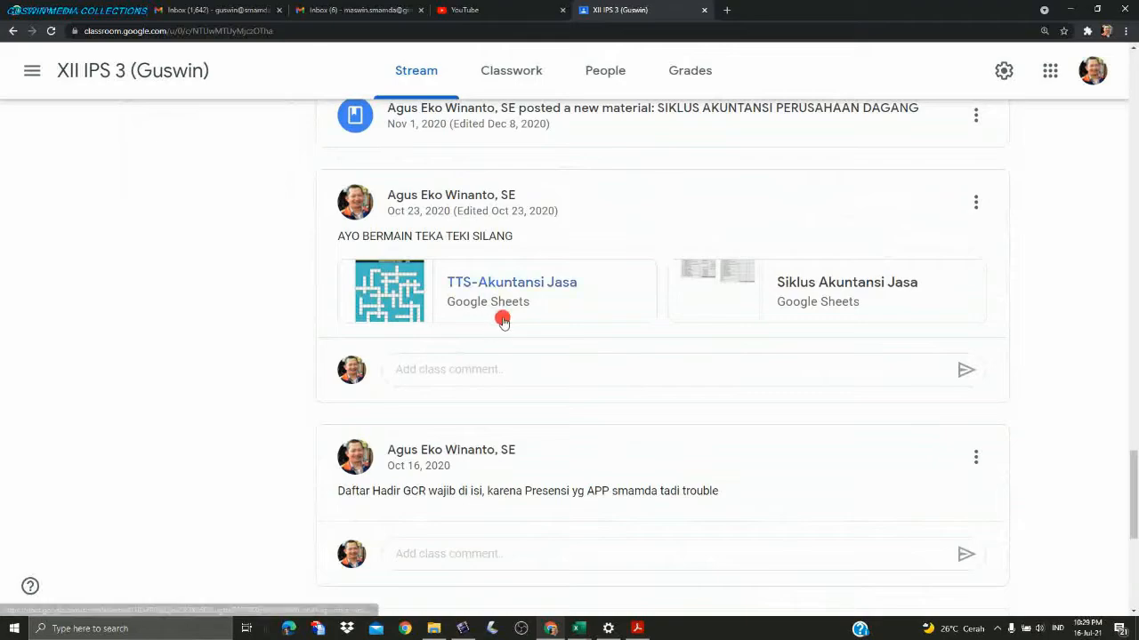
scroll(500, 320, up, 5)
scroll(498, 334, down, 7)
scroll(481, 338, up, 2)
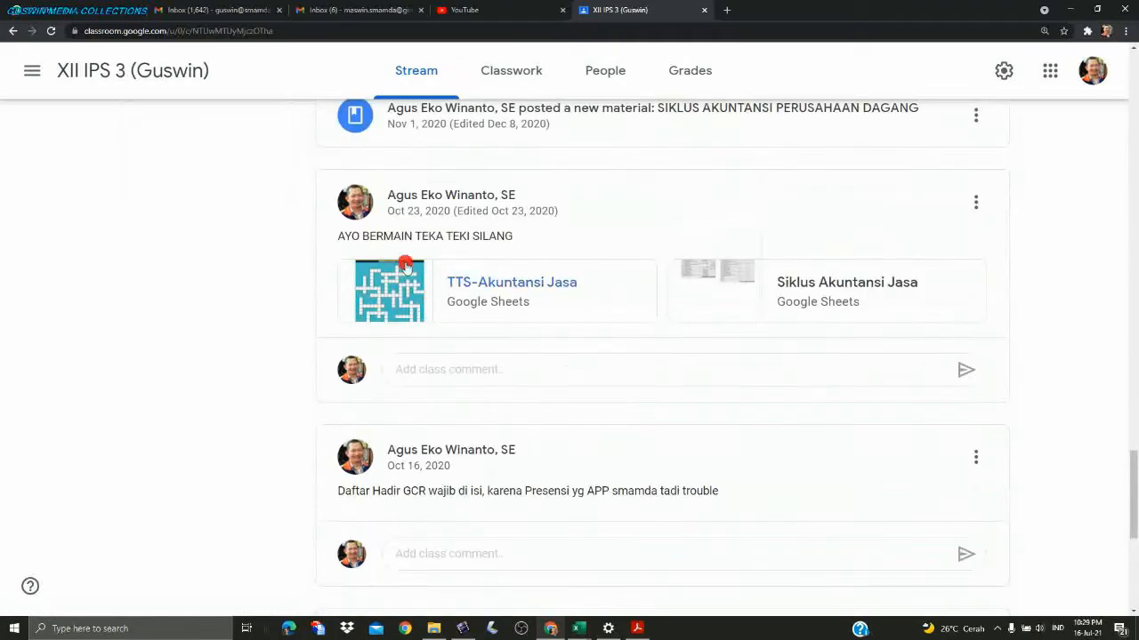
scroll(484, 320, up, 2)
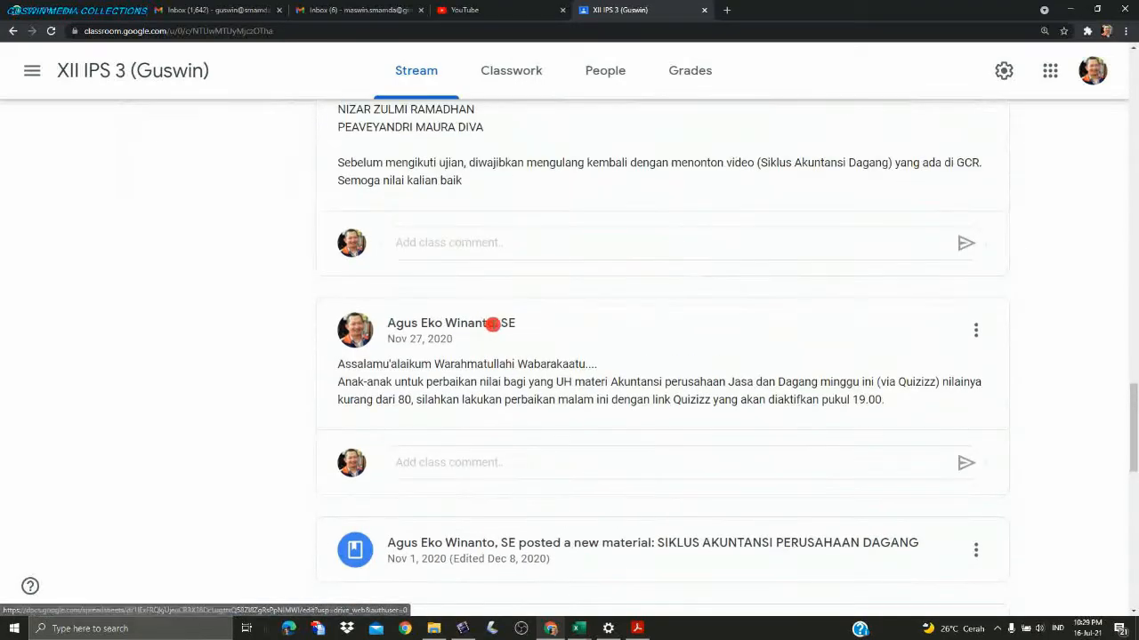
scroll(565, 417, up, 6)
scroll(460, 374, up, 5)
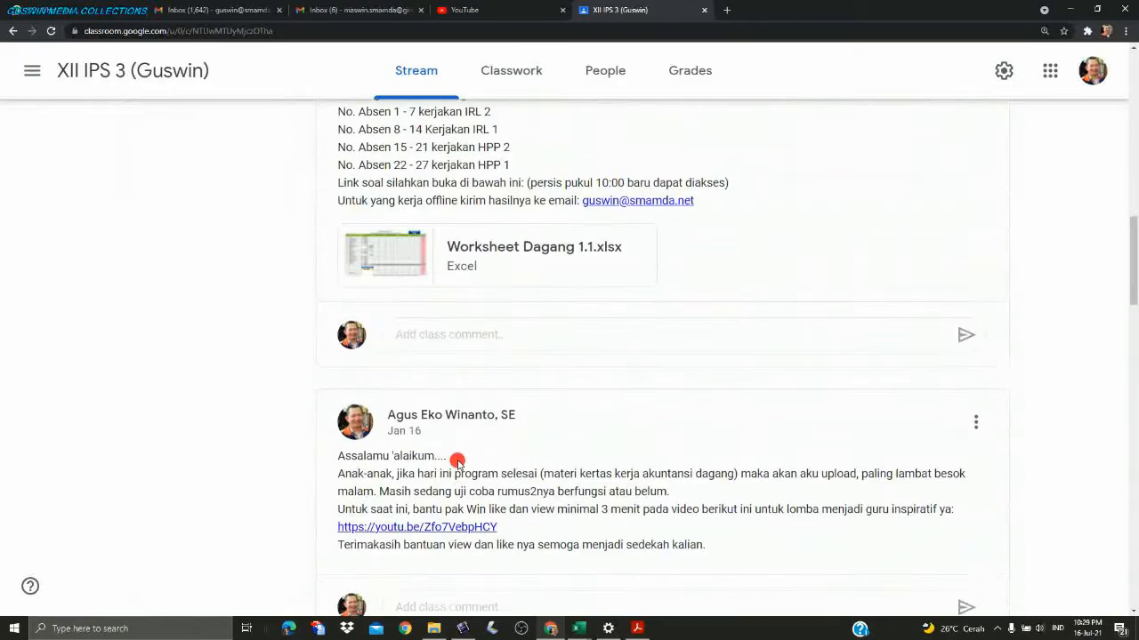
Step: Check the teacher and student lists of the XII IPS 3 class and return to the beginning of its stream
click(610, 75)
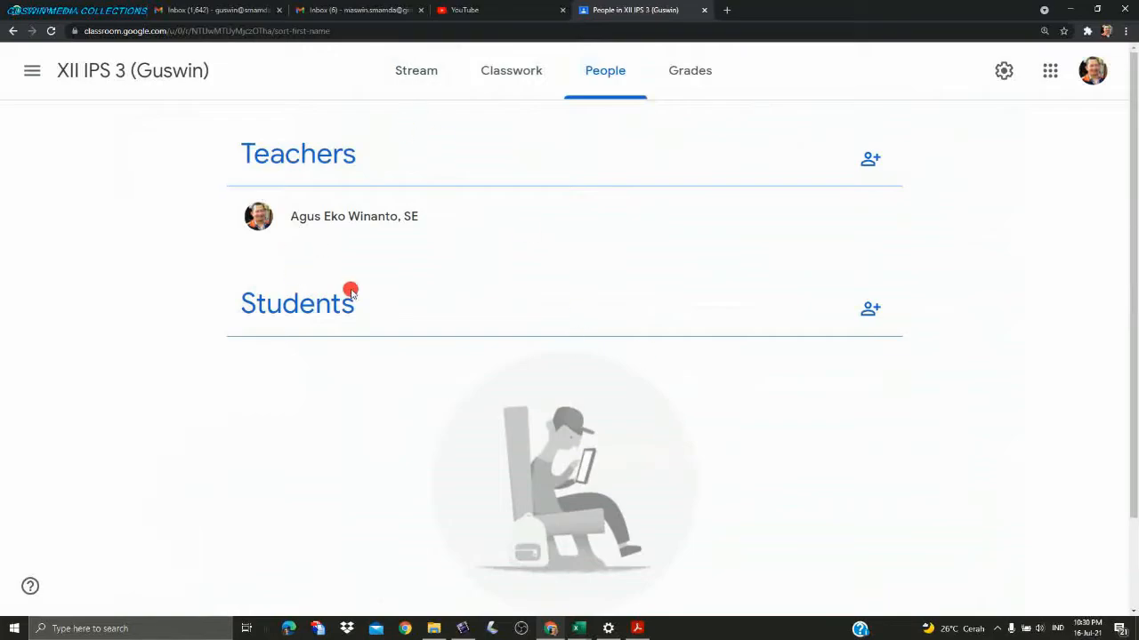
click(433, 89)
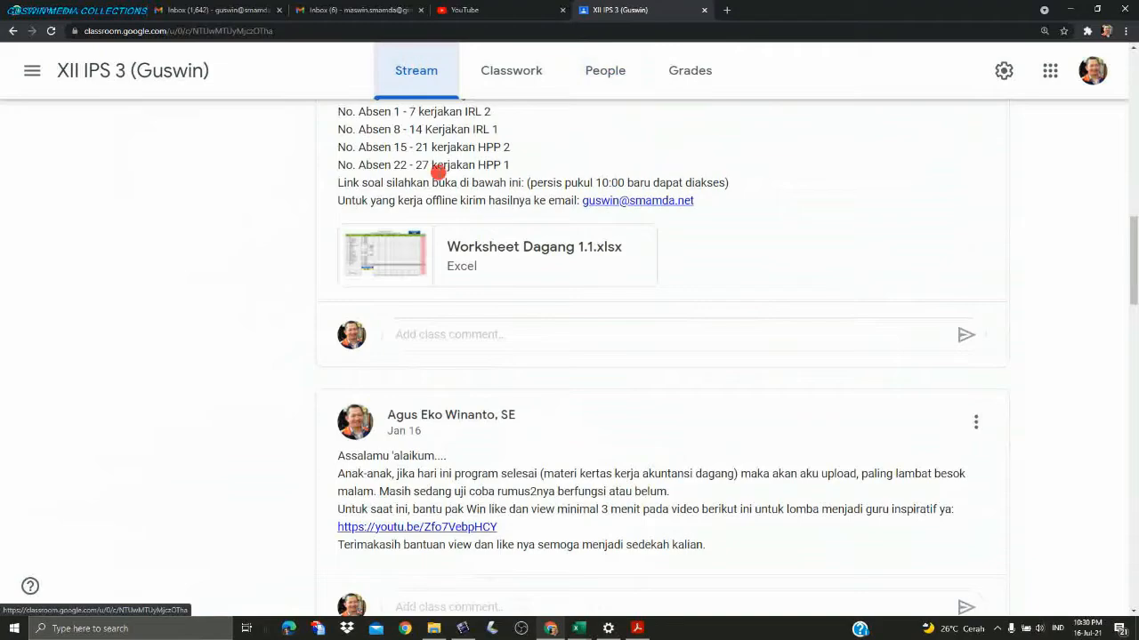
scroll(520, 280, up, 15)
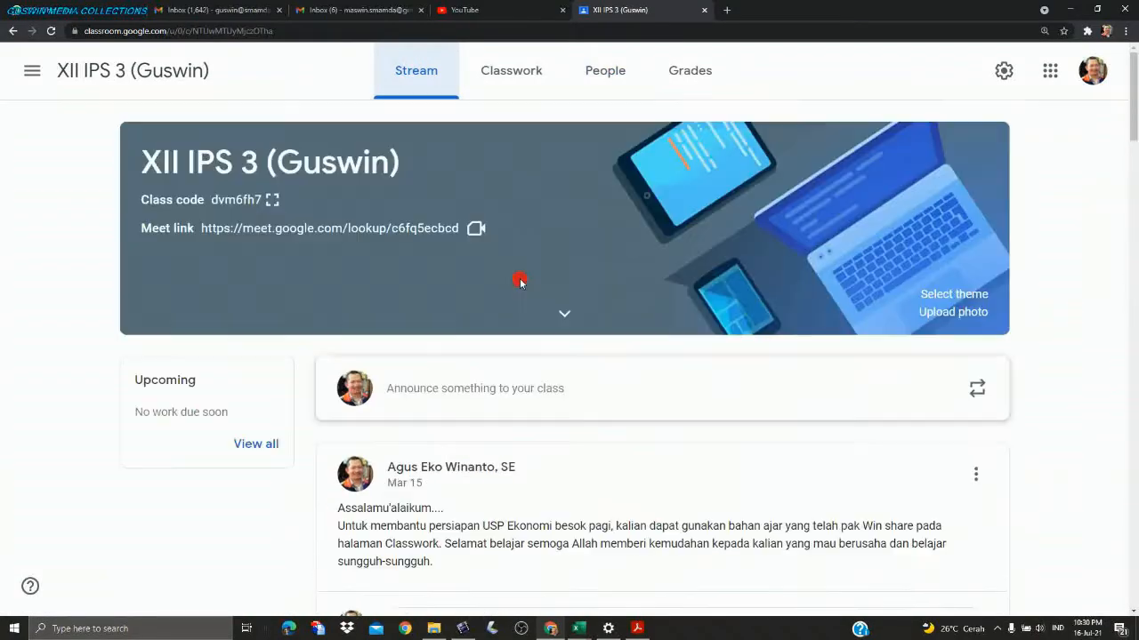
Step: Delete the Mar 15 and Jan 29 announcements from the XII IPS 3 stream
scroll(520, 280, down, 3)
click(977, 258)
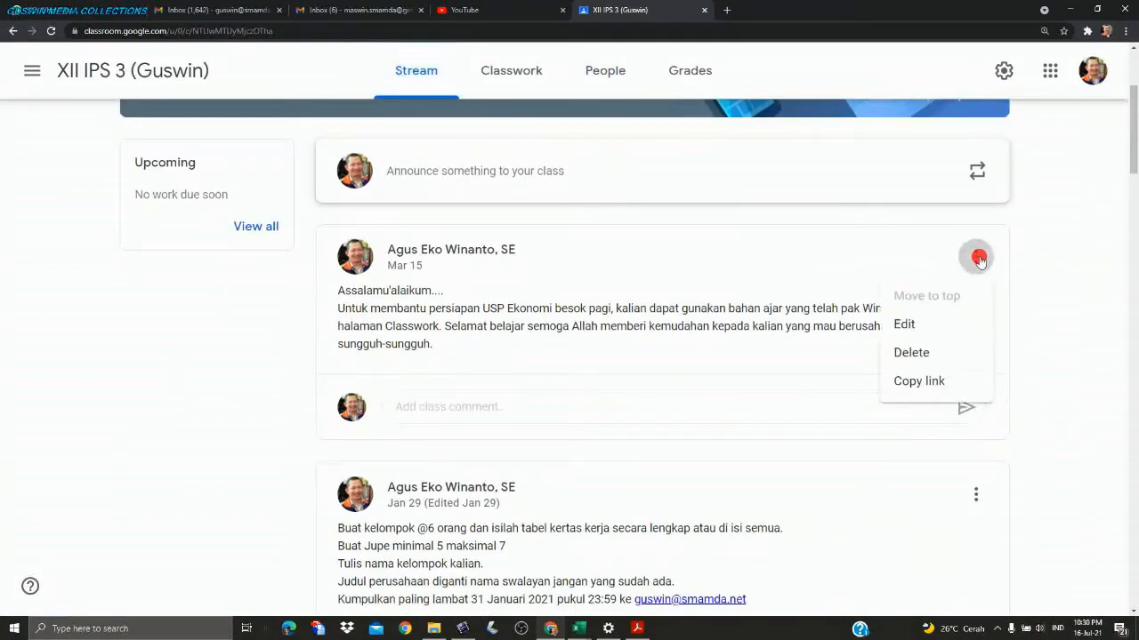
click(921, 352)
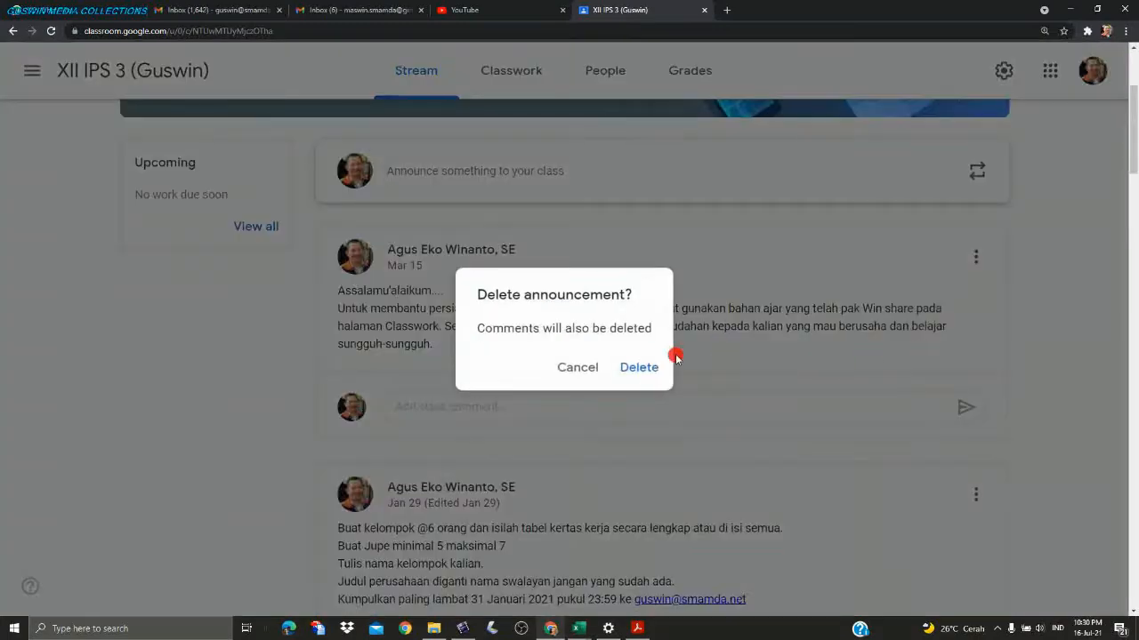
click(666, 367)
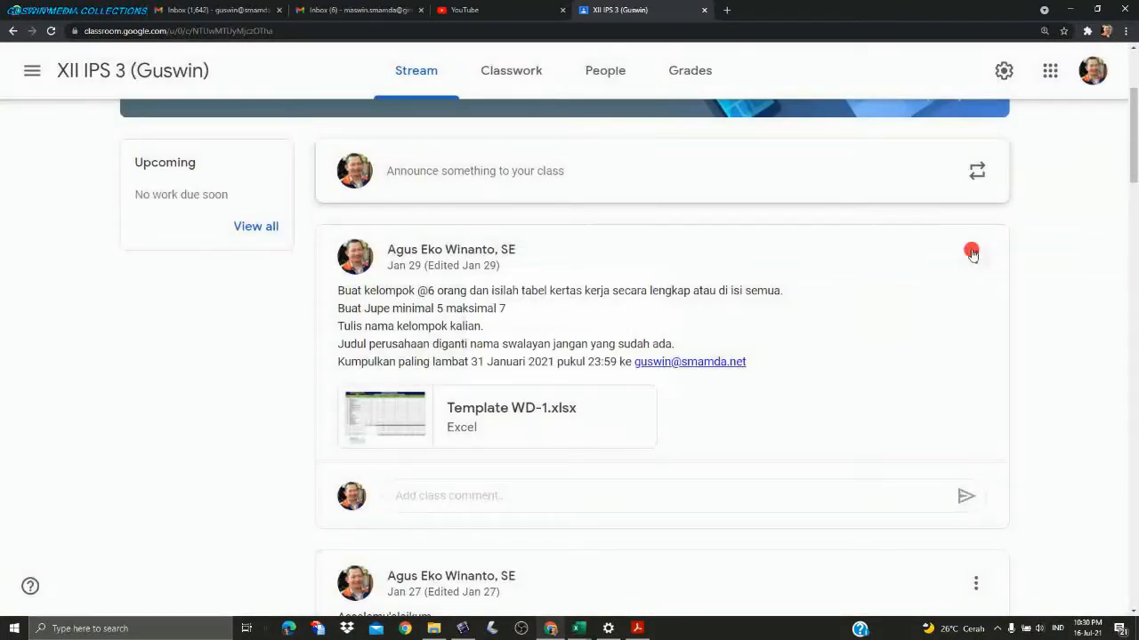
click(975, 258)
click(925, 349)
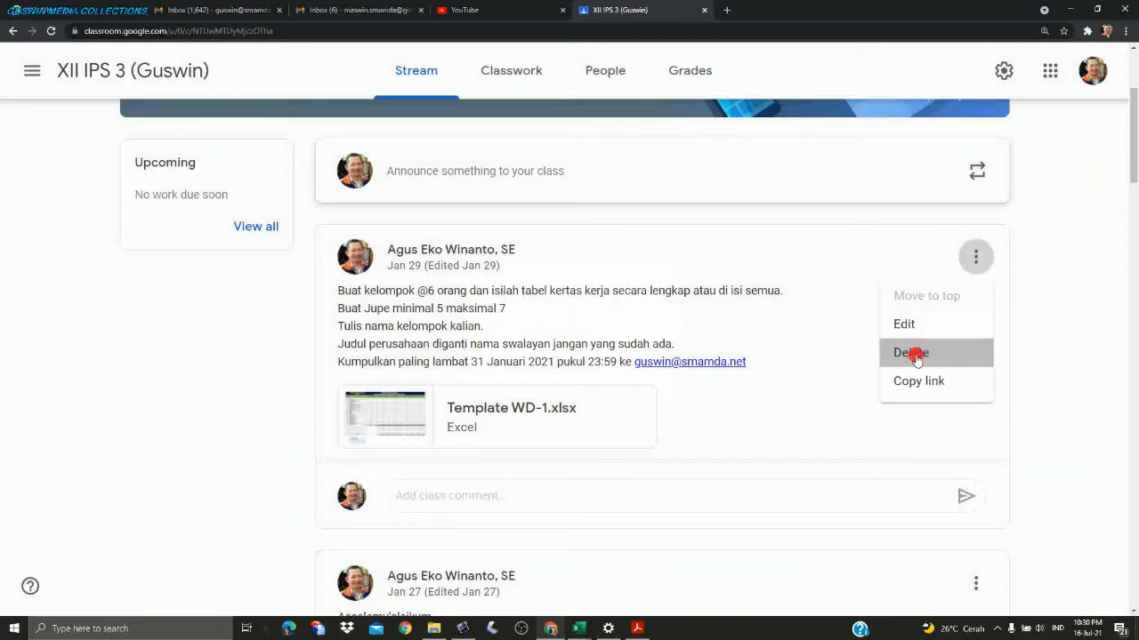
click(662, 367)
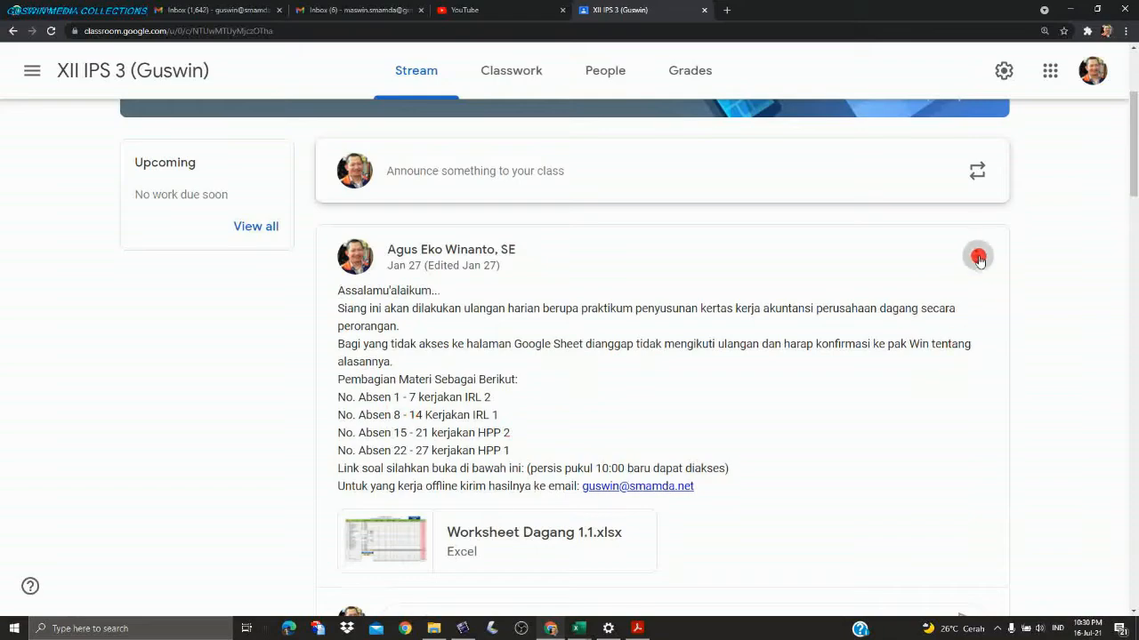
Step: Delete the Jan 27 announcement with the Worksheet Dagang 1.1.xlsx attachment from the XII IPS 3 stream
click(976, 257)
click(935, 353)
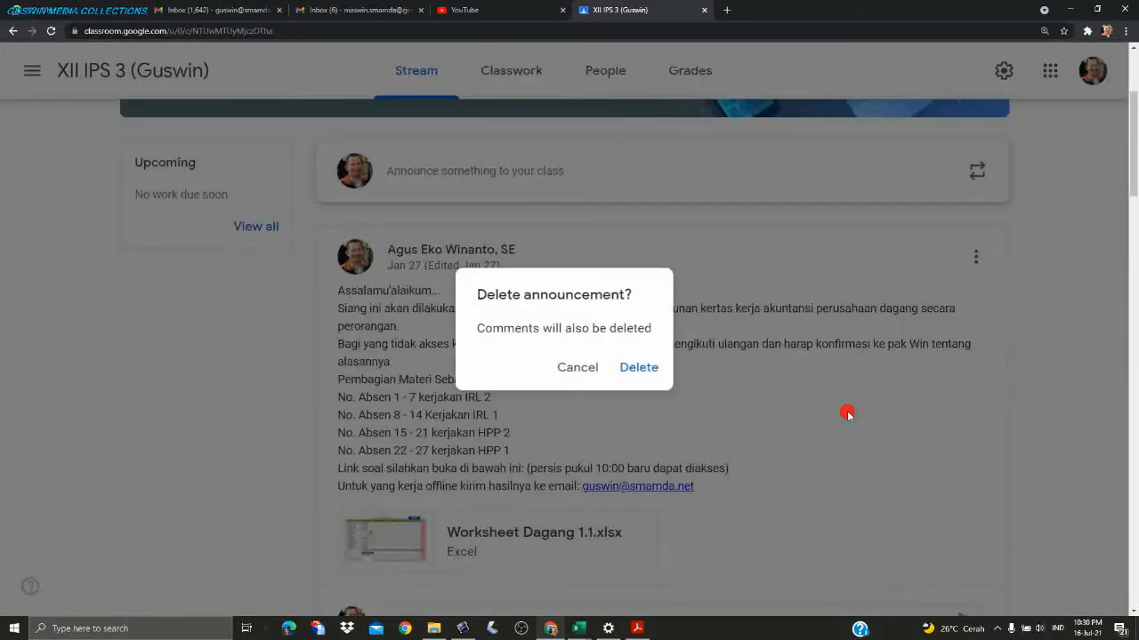
click(654, 366)
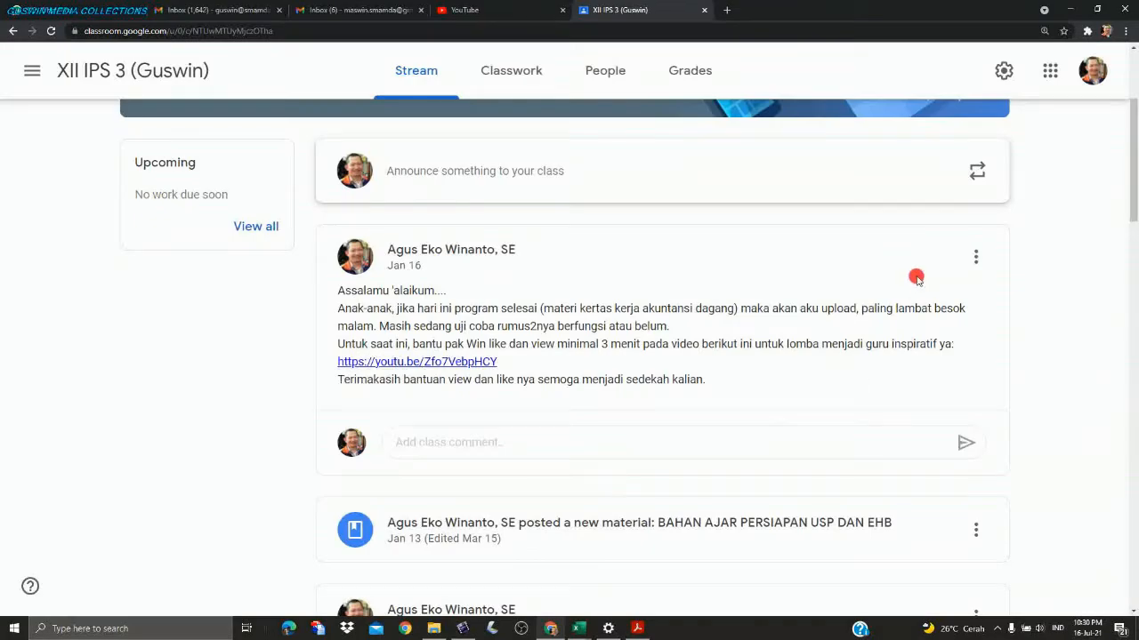
Step: Try to delete the Jan 16 announcement from the XII IPS 3 stream
click(976, 259)
click(930, 354)
click(654, 366)
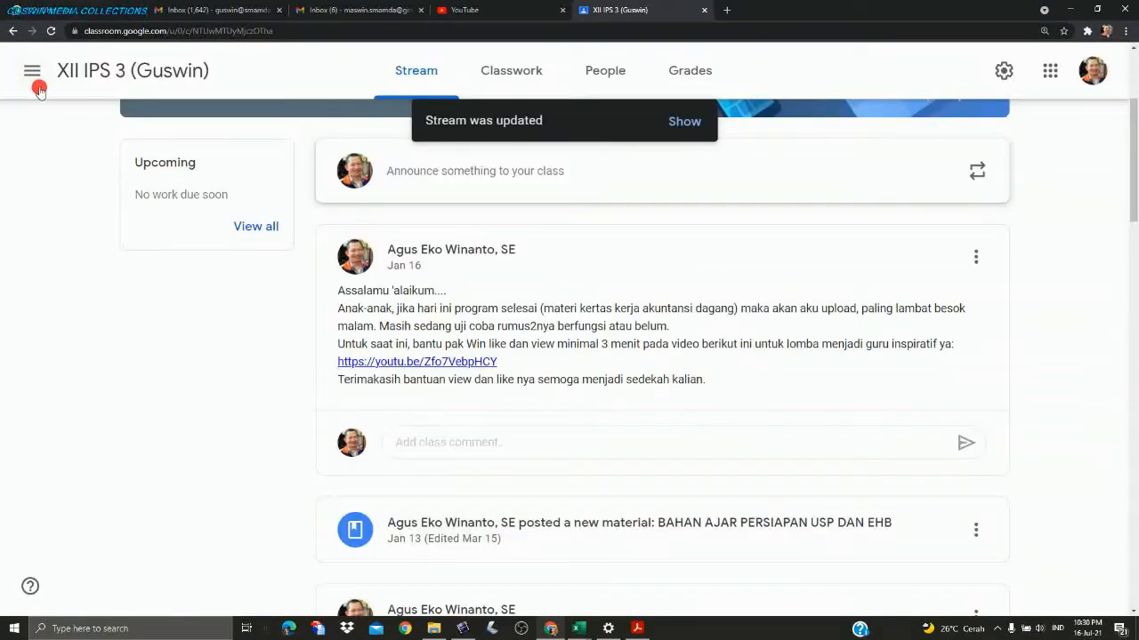
Step: Switch to the XII MIPA 2 class and view its stream
click(37, 87)
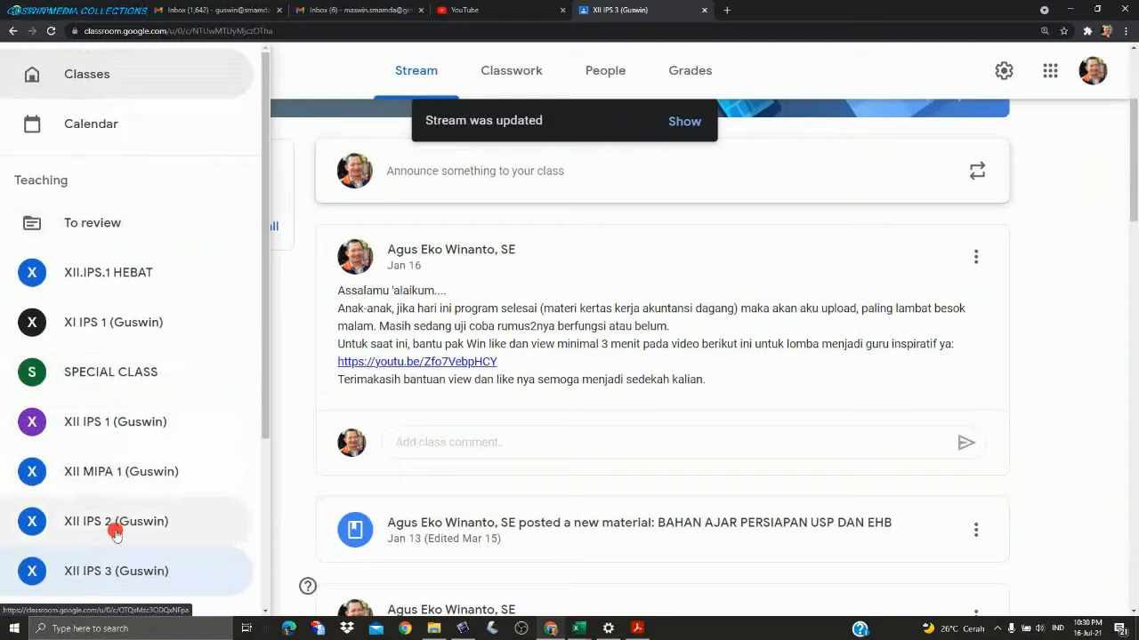
scroll(115, 532, down, 3)
click(107, 404)
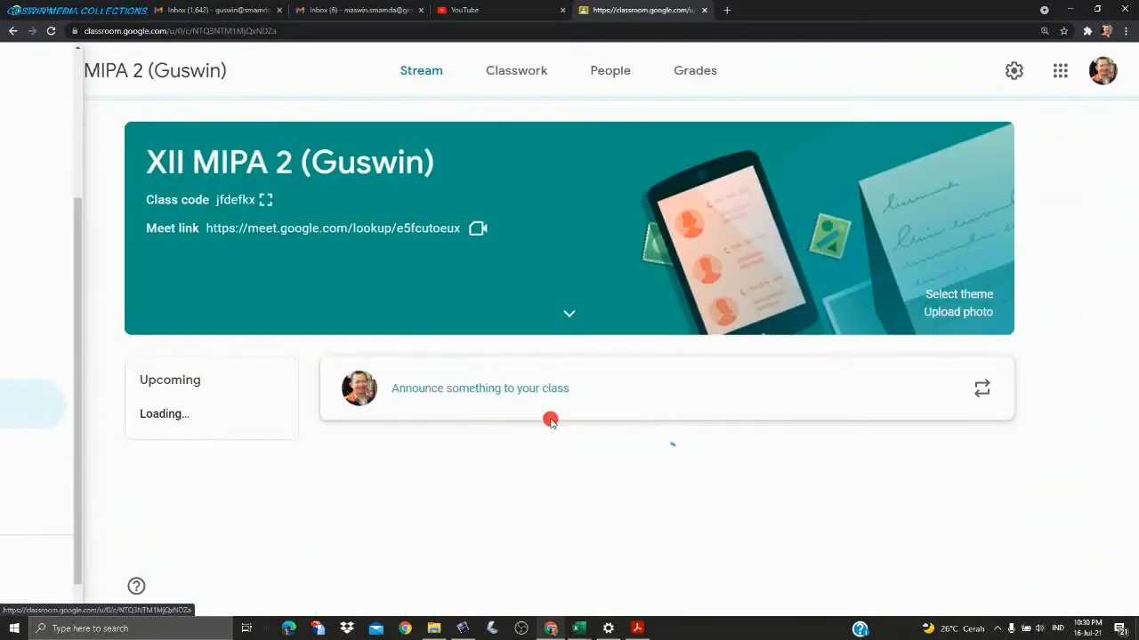
scroll(584, 283, down, 1)
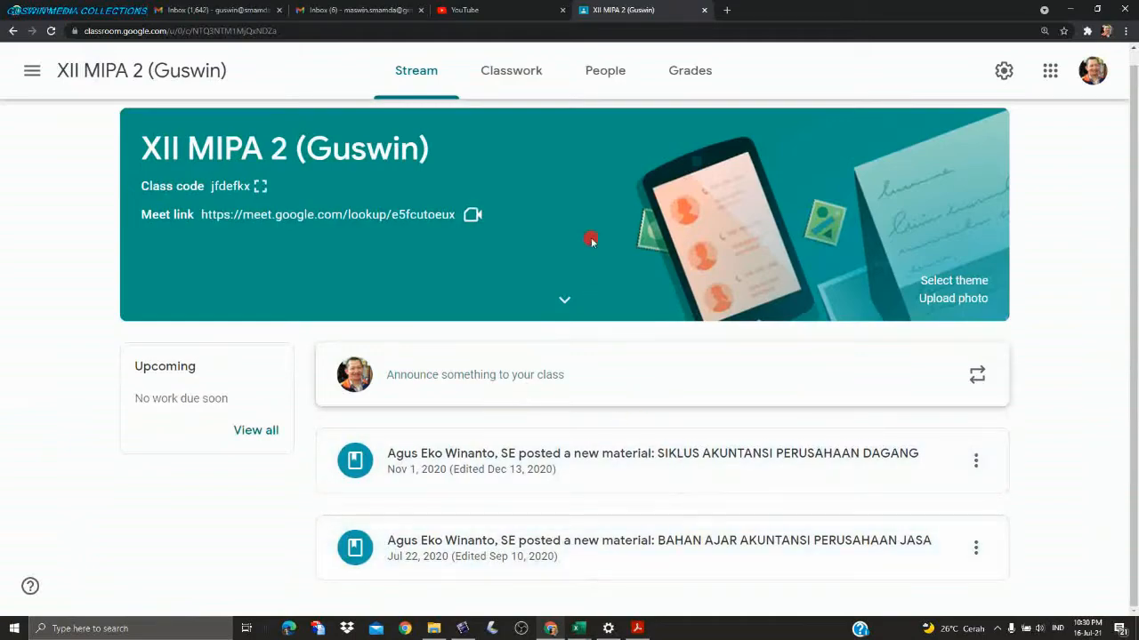
Step: Expand the BAHAN AJAR AKUNTANSI PERUSAHAAN JASA material in the XII MIPA 2 classwork and look through its attached videos
click(519, 77)
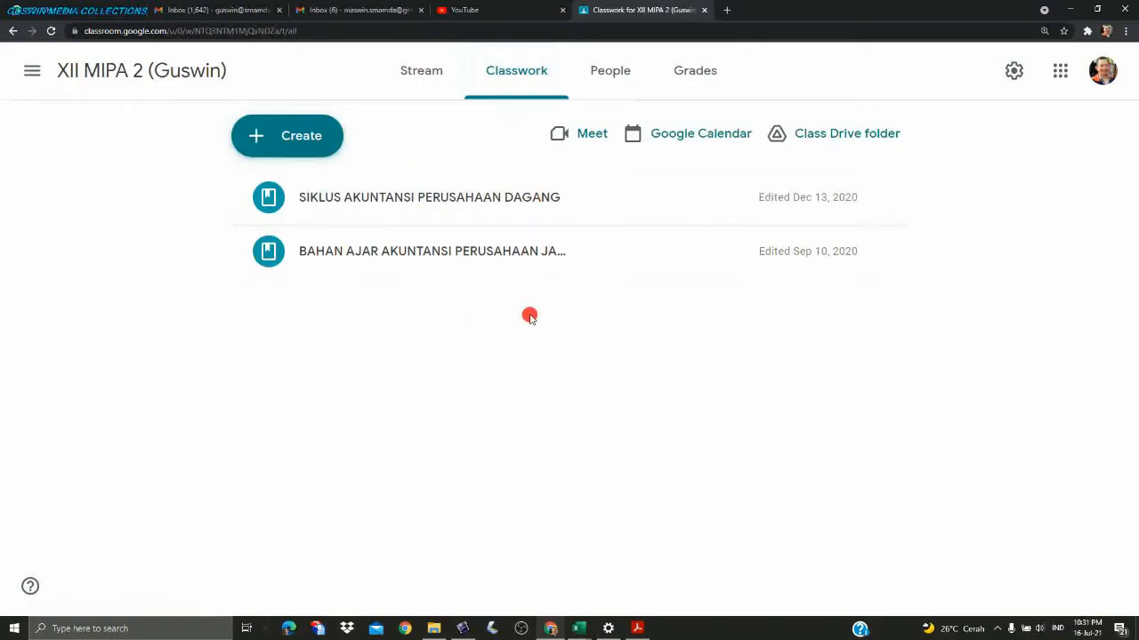
click(463, 258)
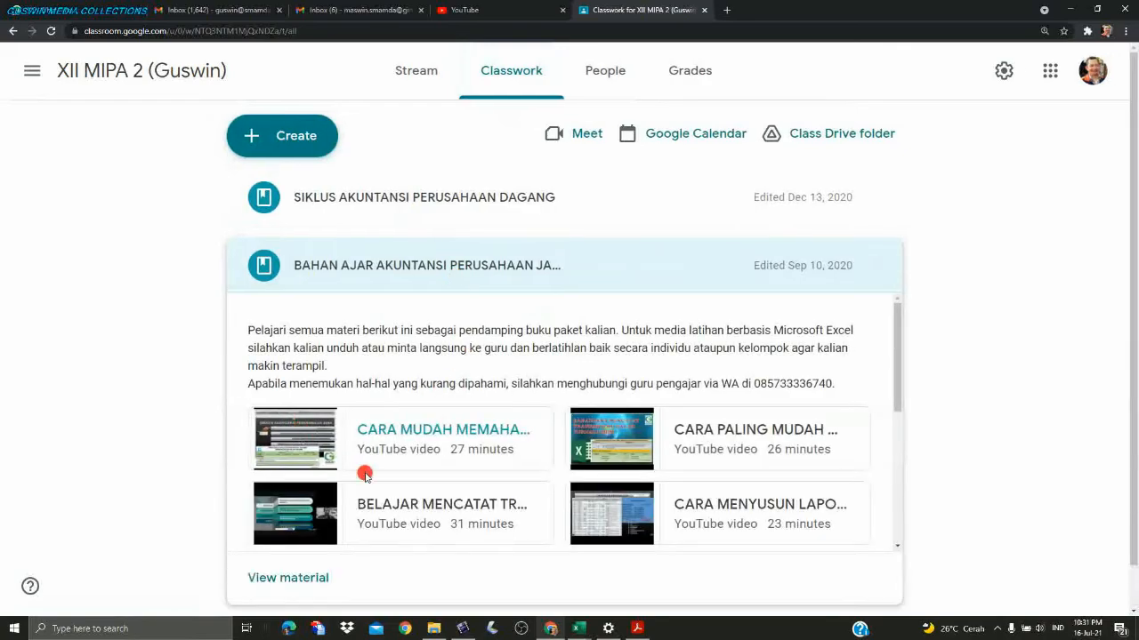
scroll(427, 475, down, 5)
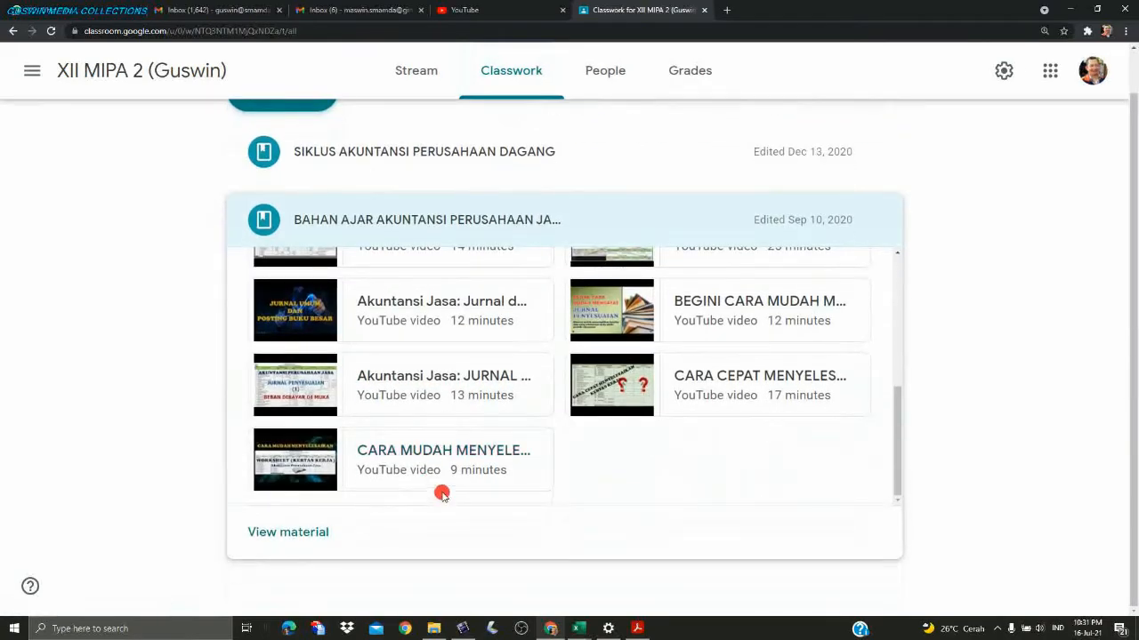
scroll(442, 495, up, 5)
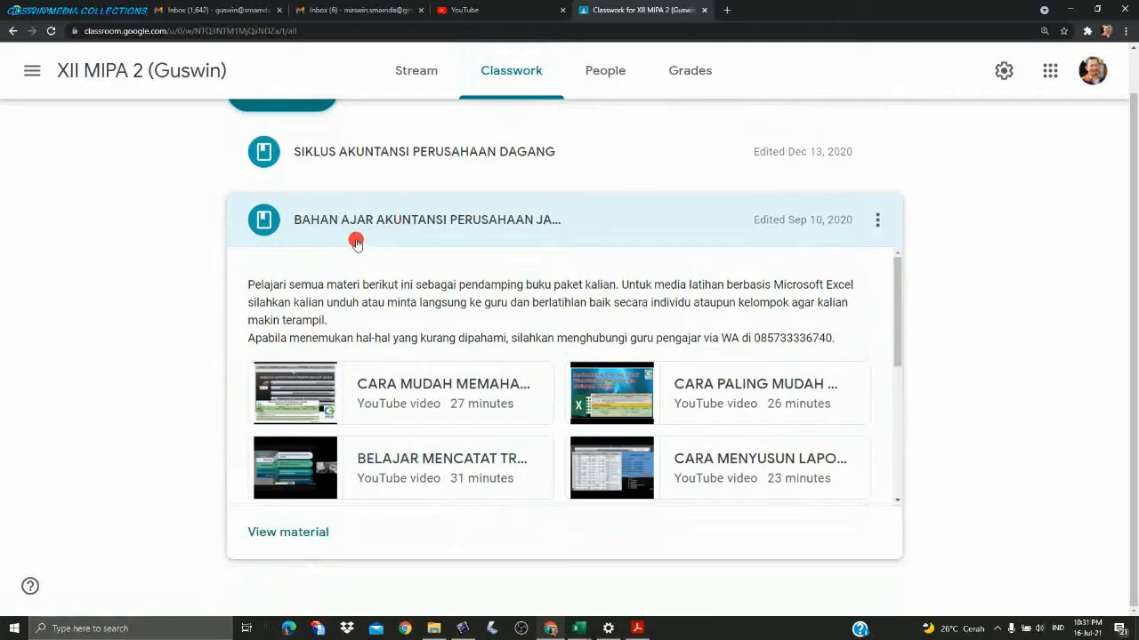
scroll(409, 361, up, 1)
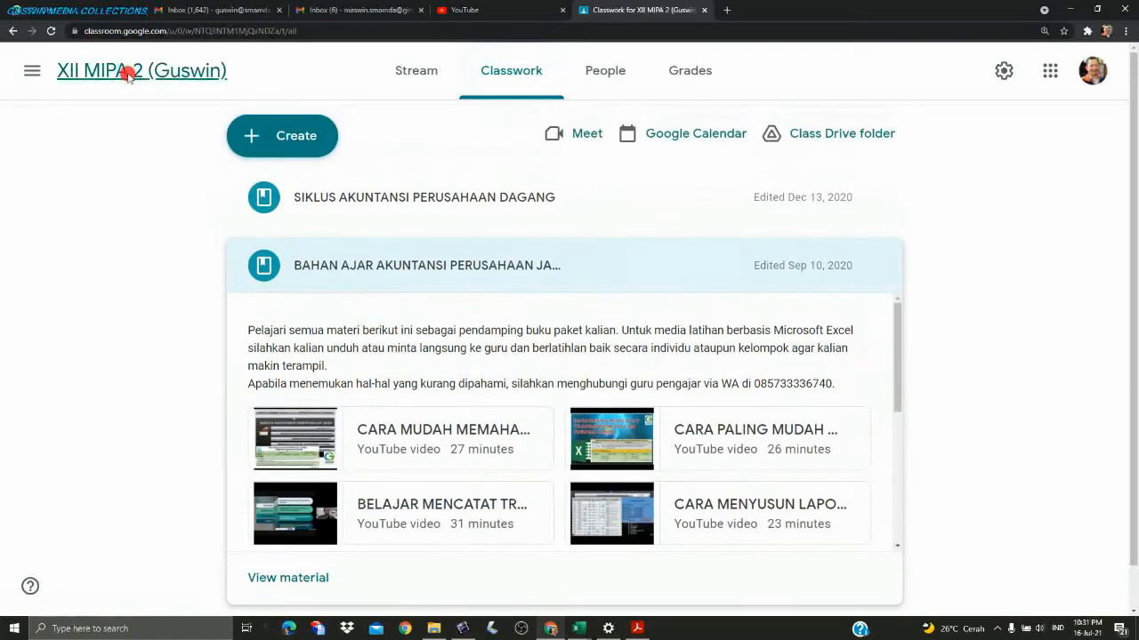
Step: Return to the overview of all classes and look through the class cards
click(33, 70)
click(66, 80)
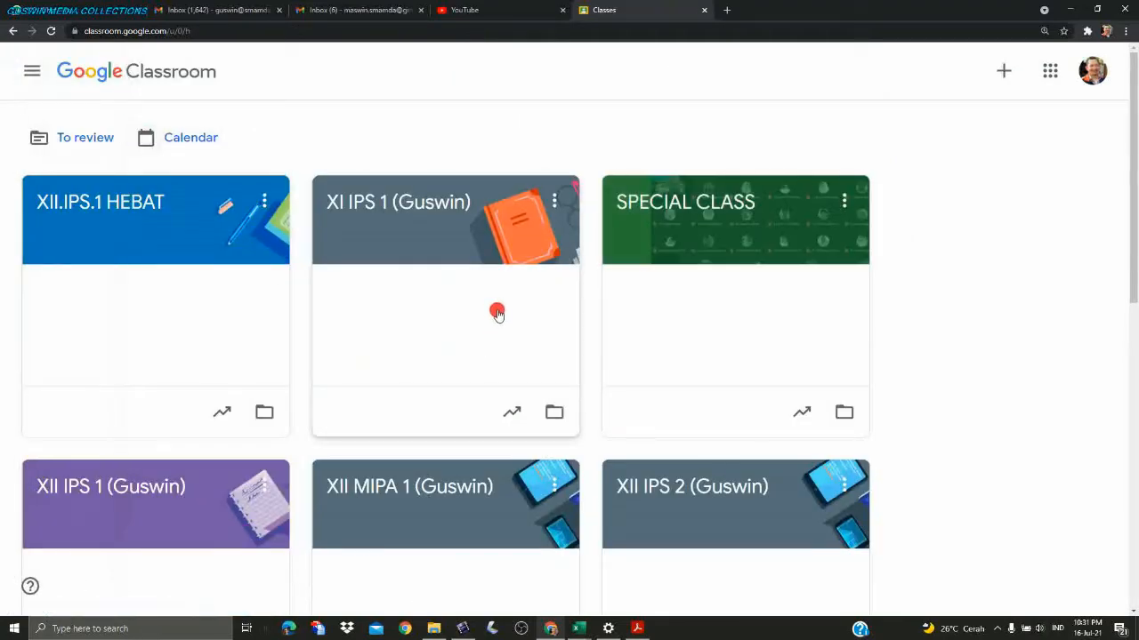
scroll(490, 353, down, 5)
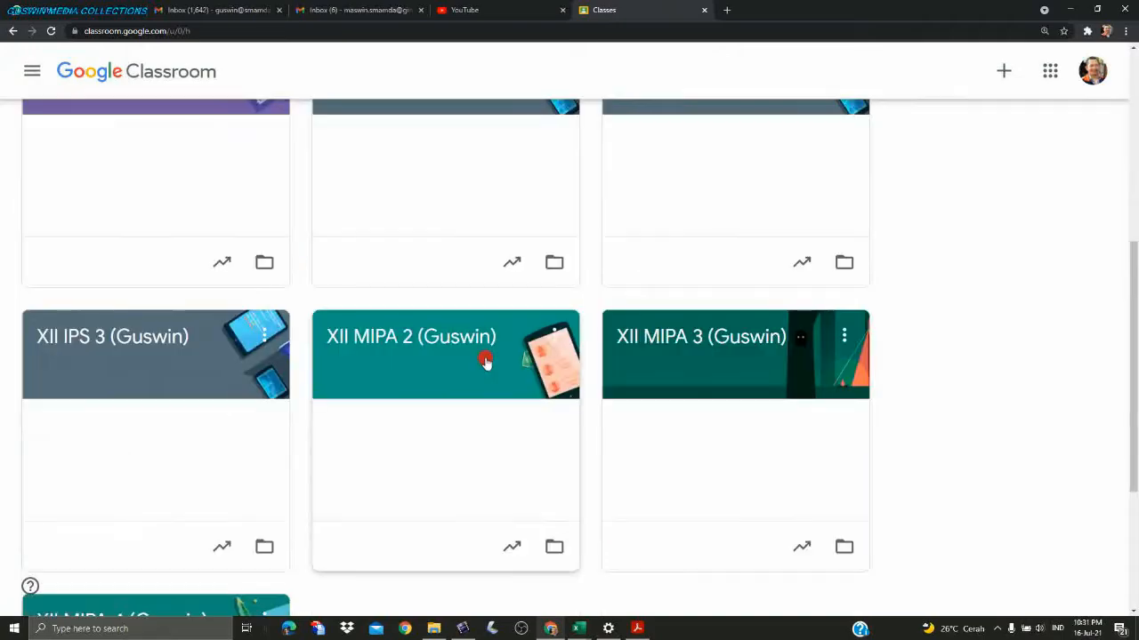
scroll(216, 356, up, 2)
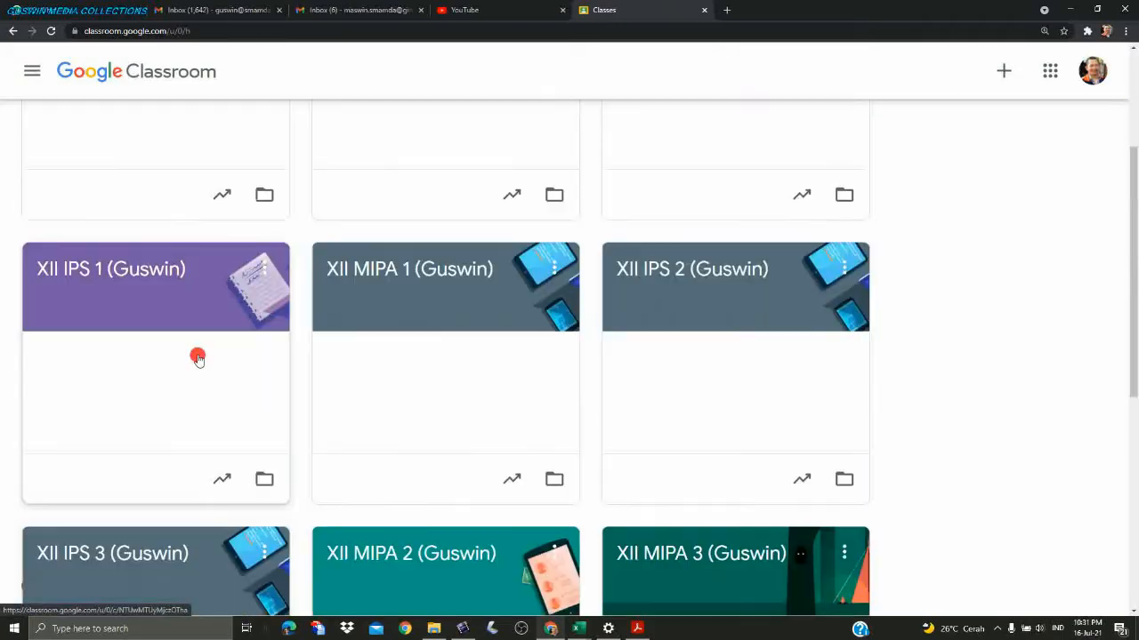
Step: Open the XII MIPA 1 class, check its teacher and student lists, and return to its stream
click(488, 305)
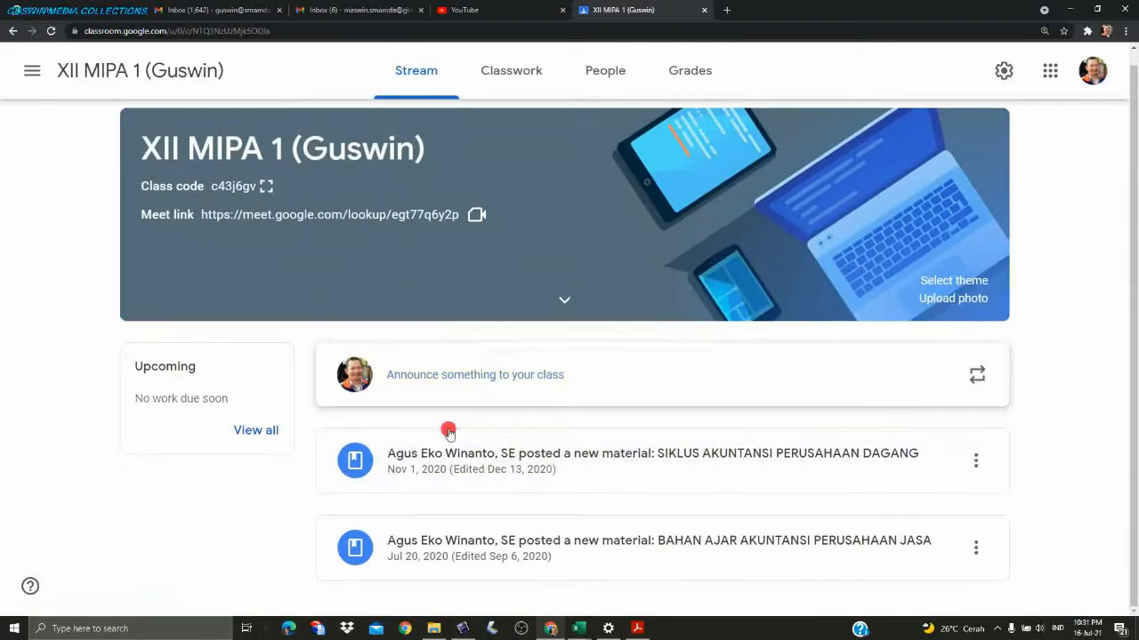
click(604, 70)
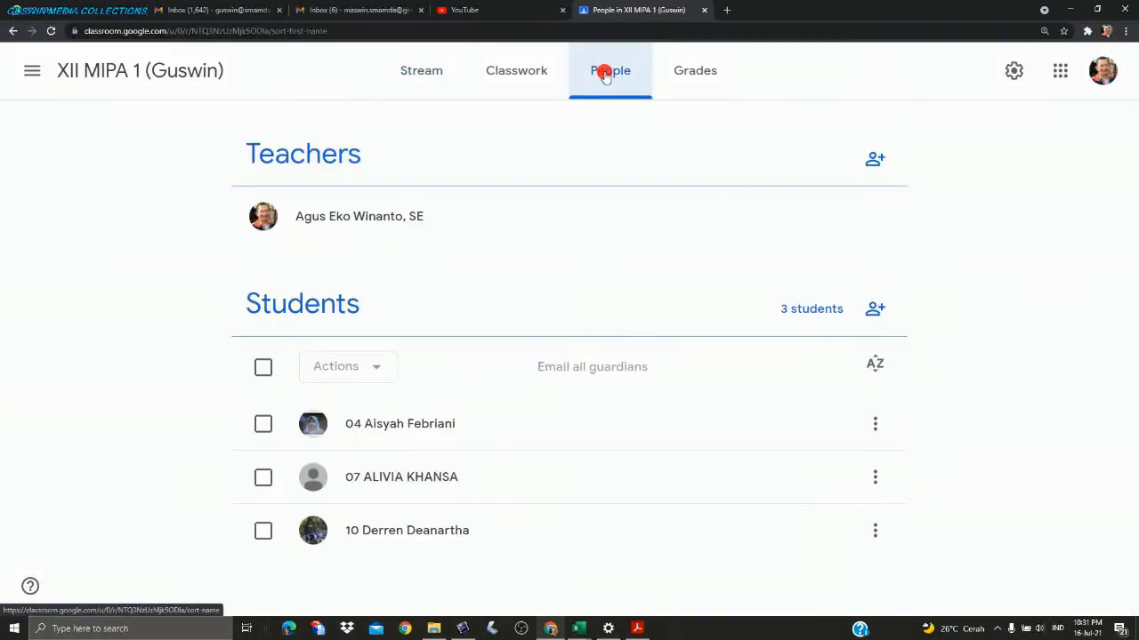
click(408, 71)
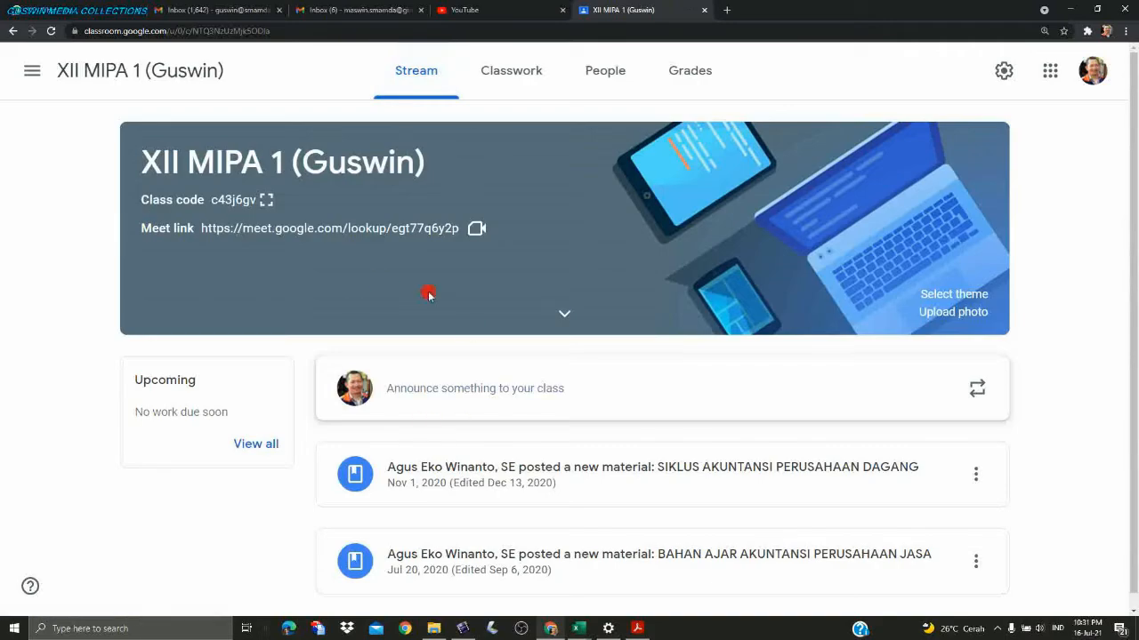
Step: Copy the XII MIPA 1 class invite link and paste it without a preview into the XII MIPA 1 21/22 TEACHER chat in WhatsApp
click(264, 202)
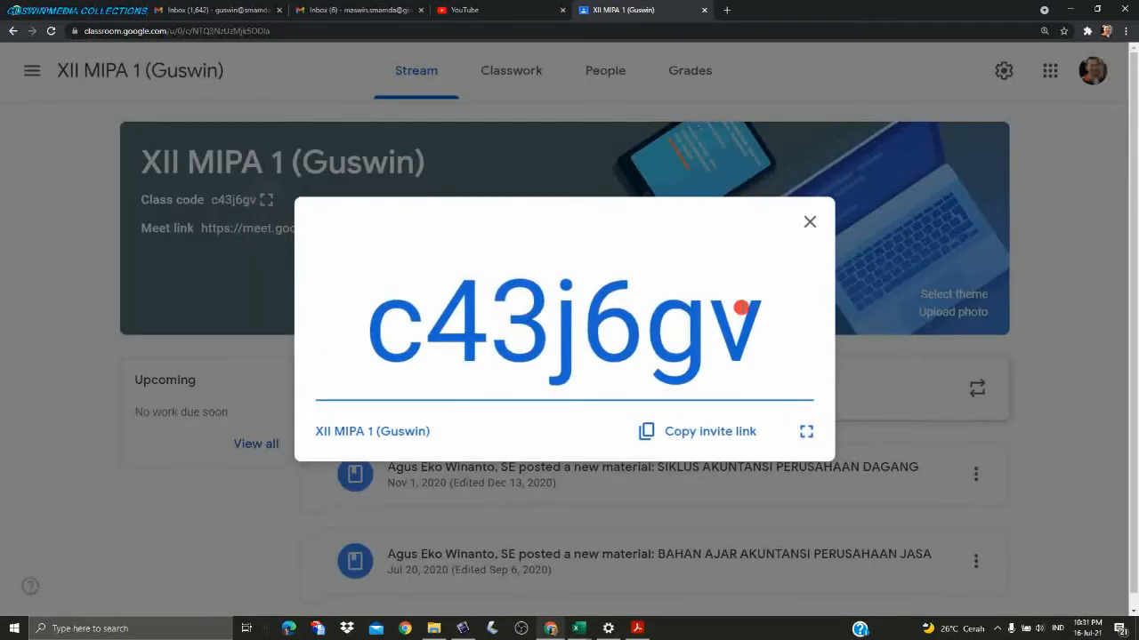
click(698, 436)
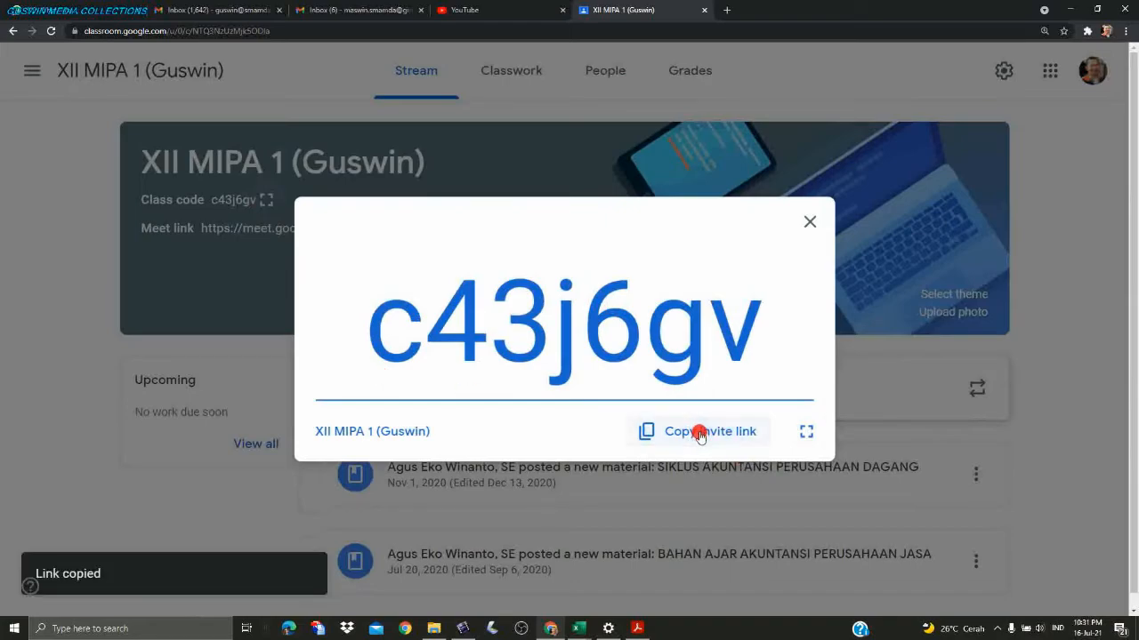
click(77, 13)
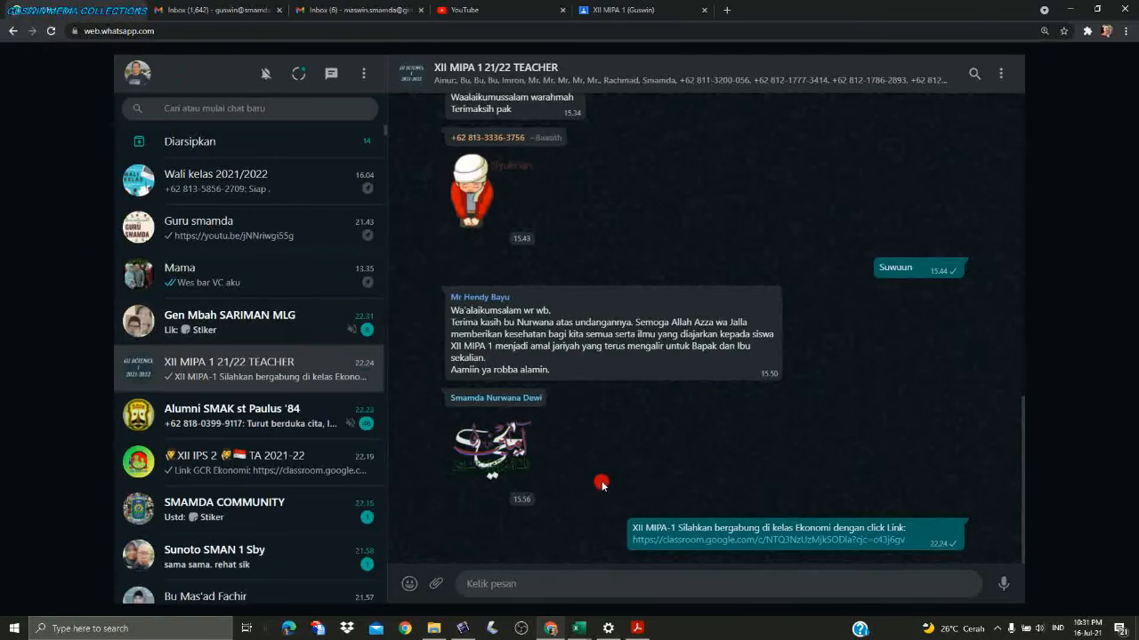
key(ctrl+plus)
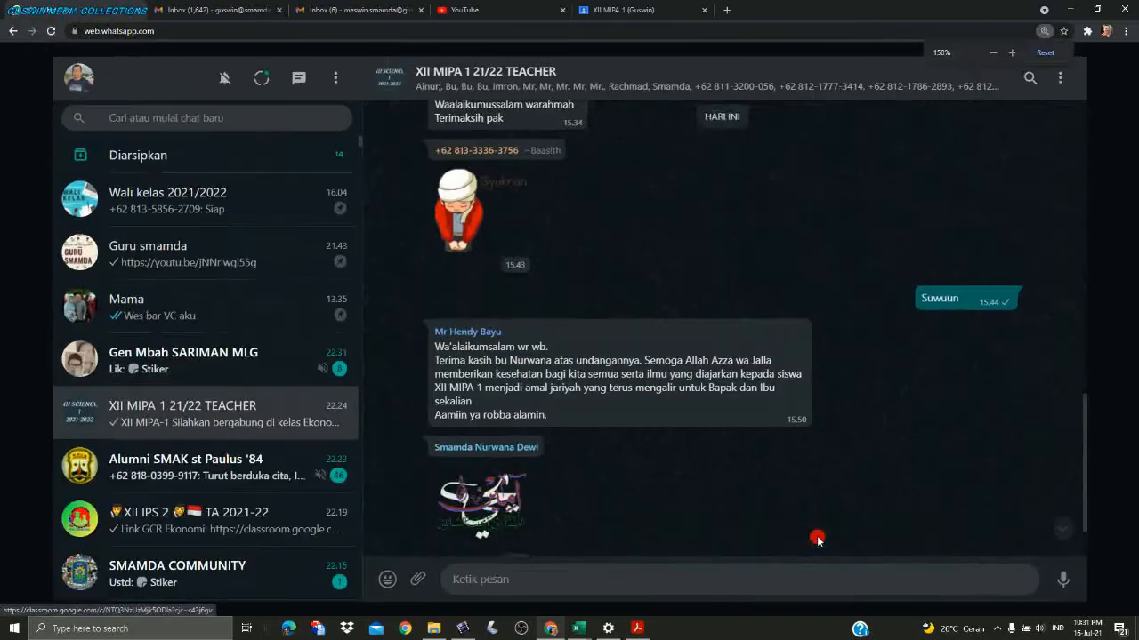
scroll(803, 528, down, 2)
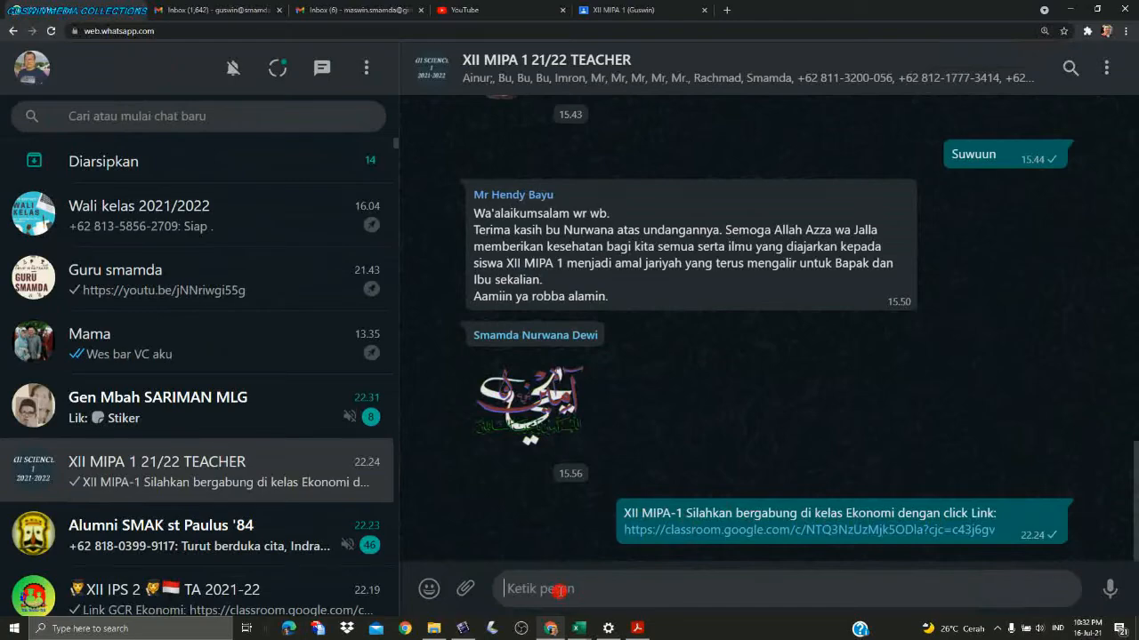
key(ctrl+v)
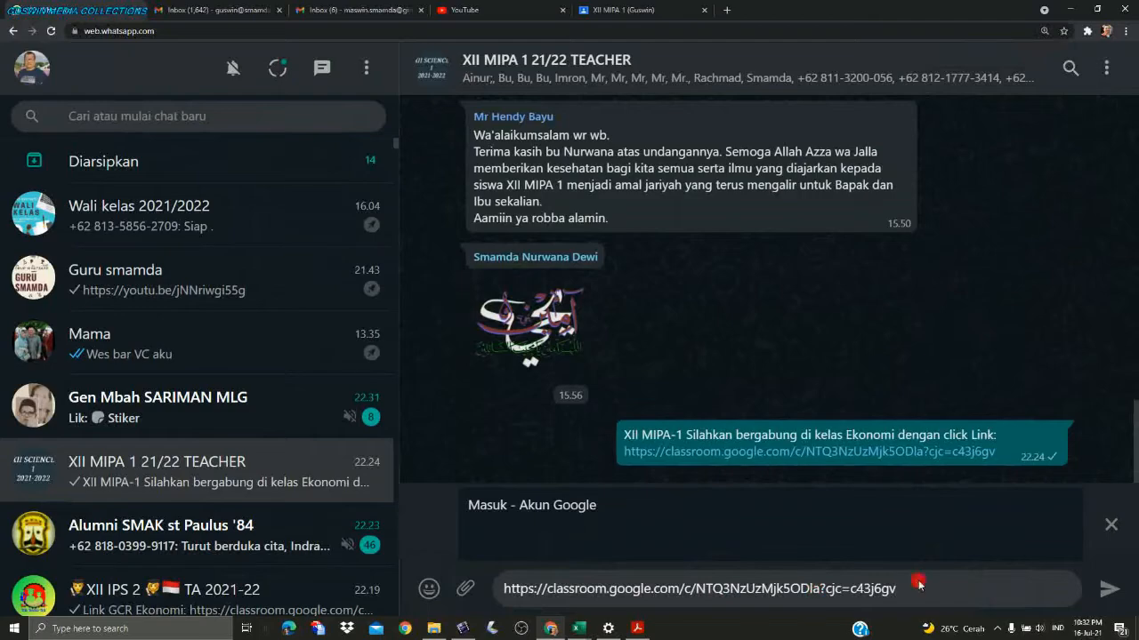
click(1110, 526)
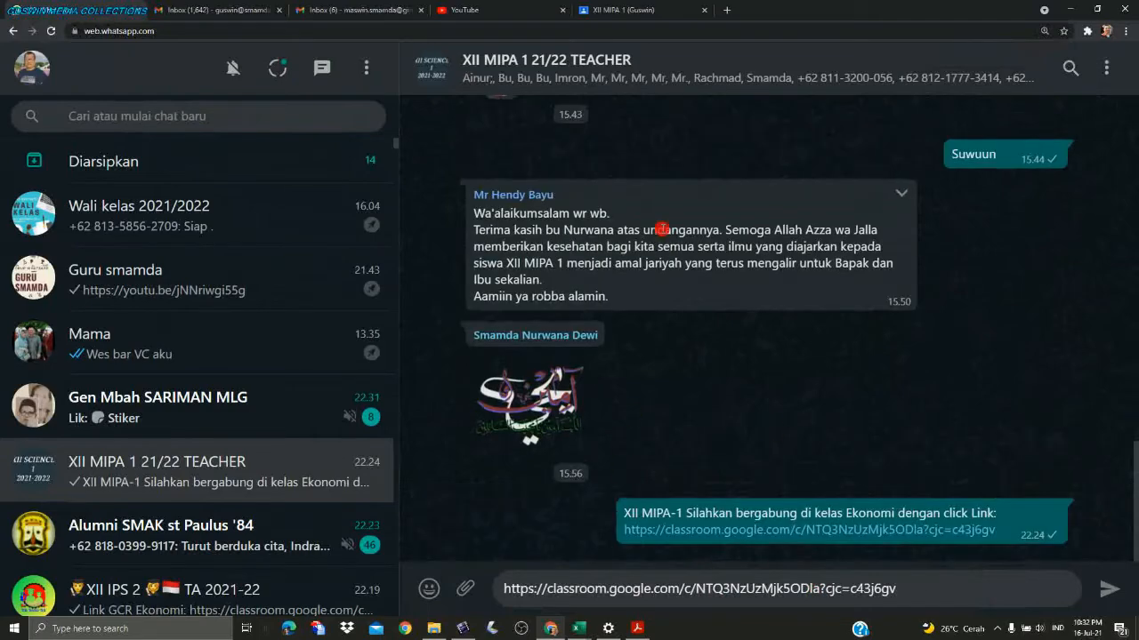
Step: Switch back to Google Classroom, close the class code display and view the XII MIPA 1 teacher and student lists
click(633, 10)
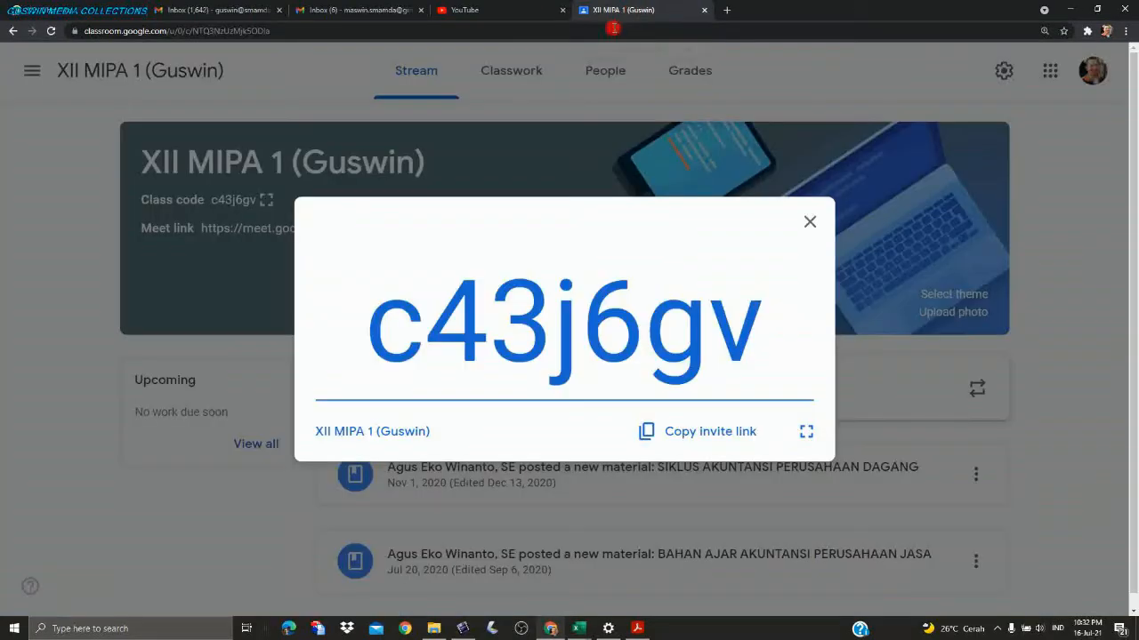
click(1040, 274)
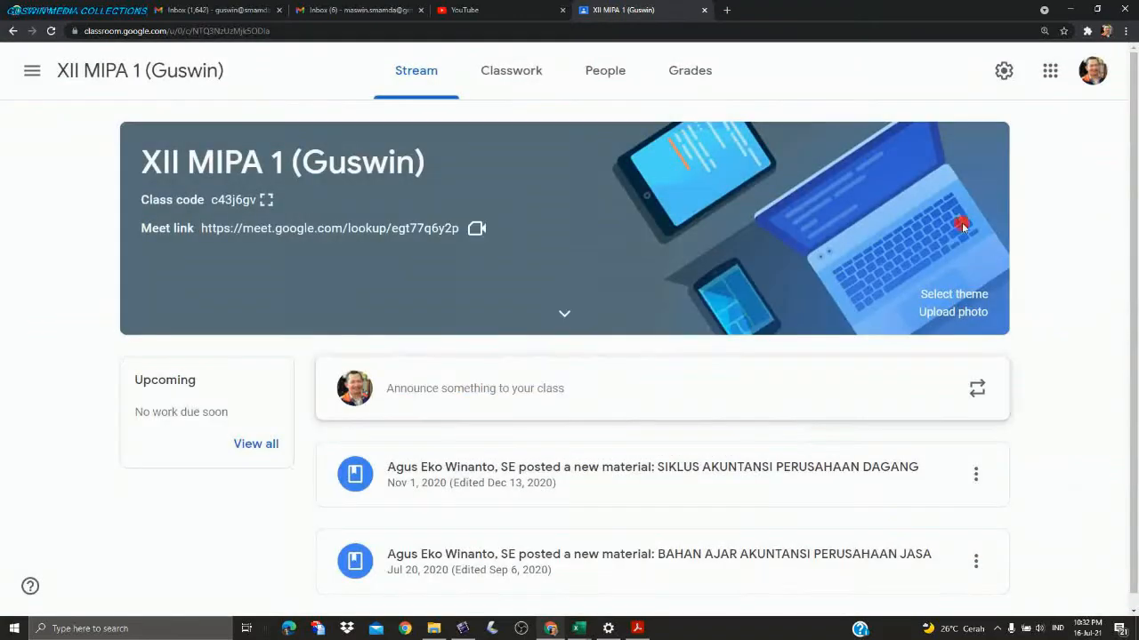
click(620, 70)
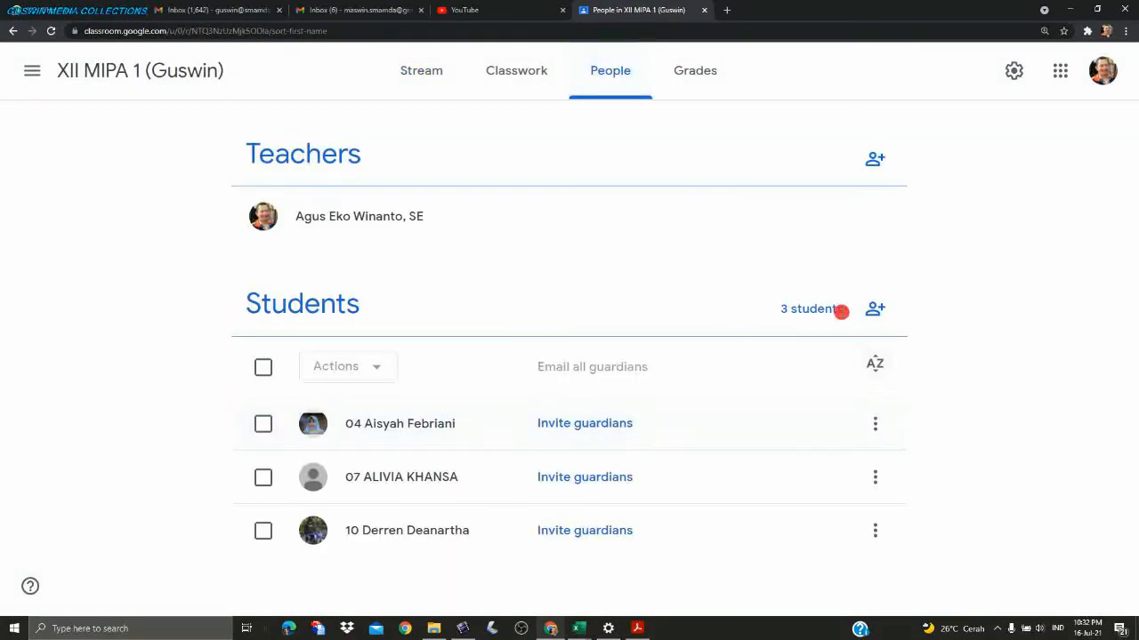
Step: Switch to the XII MIPA 2 class and look through its teacher and student lists
click(26, 65)
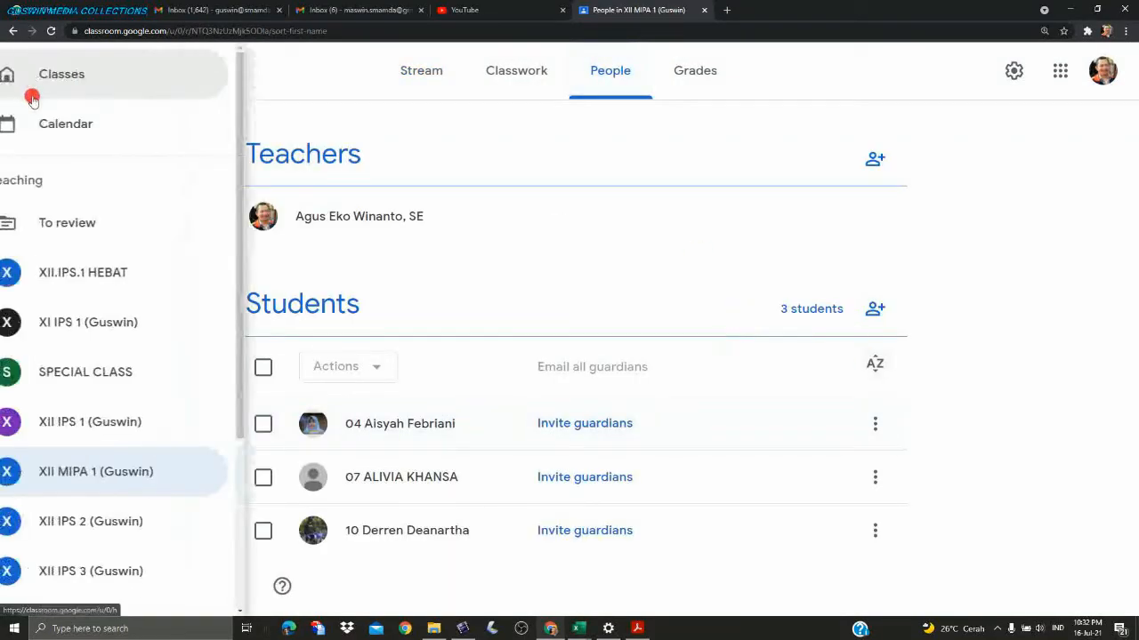
scroll(140, 472, down, 3)
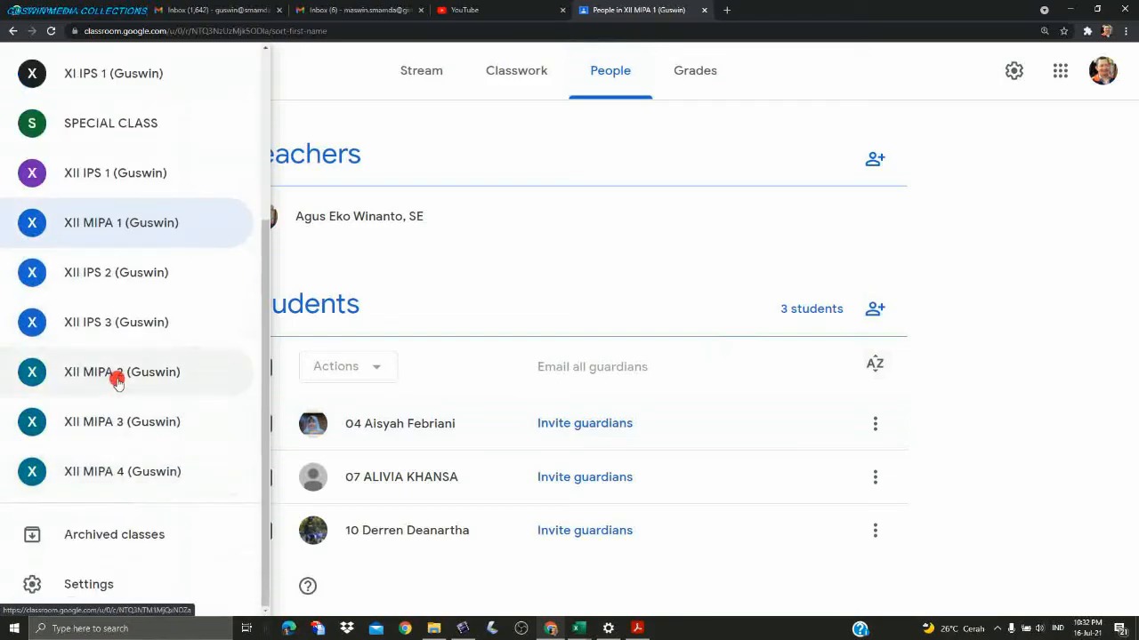
click(115, 373)
click(601, 83)
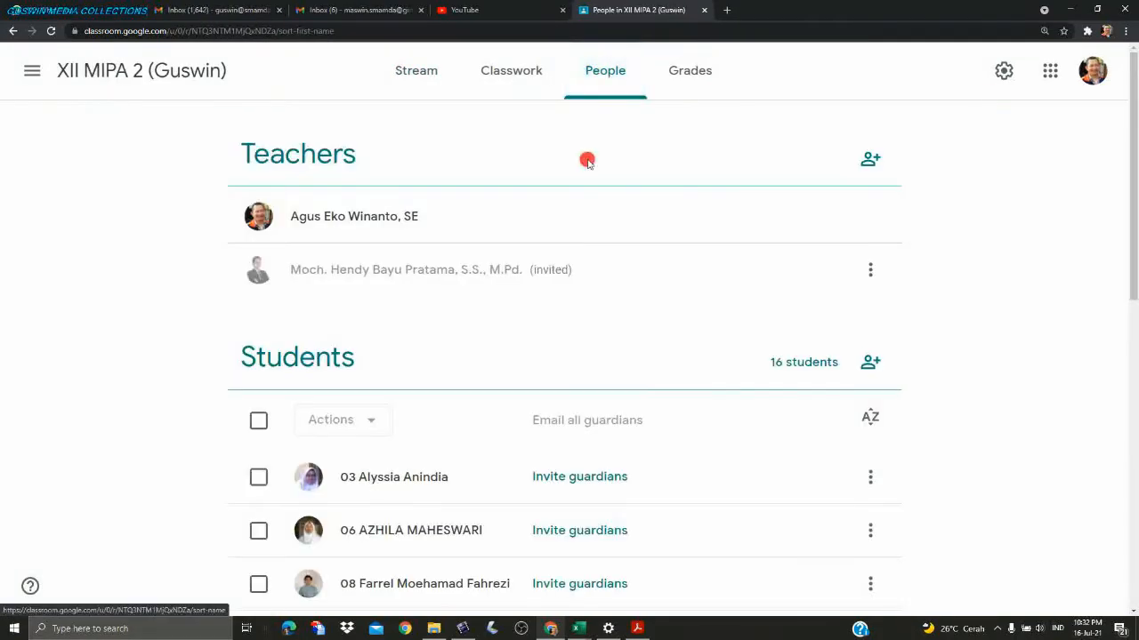
scroll(694, 419, down, 3)
scroll(699, 415, up, 3)
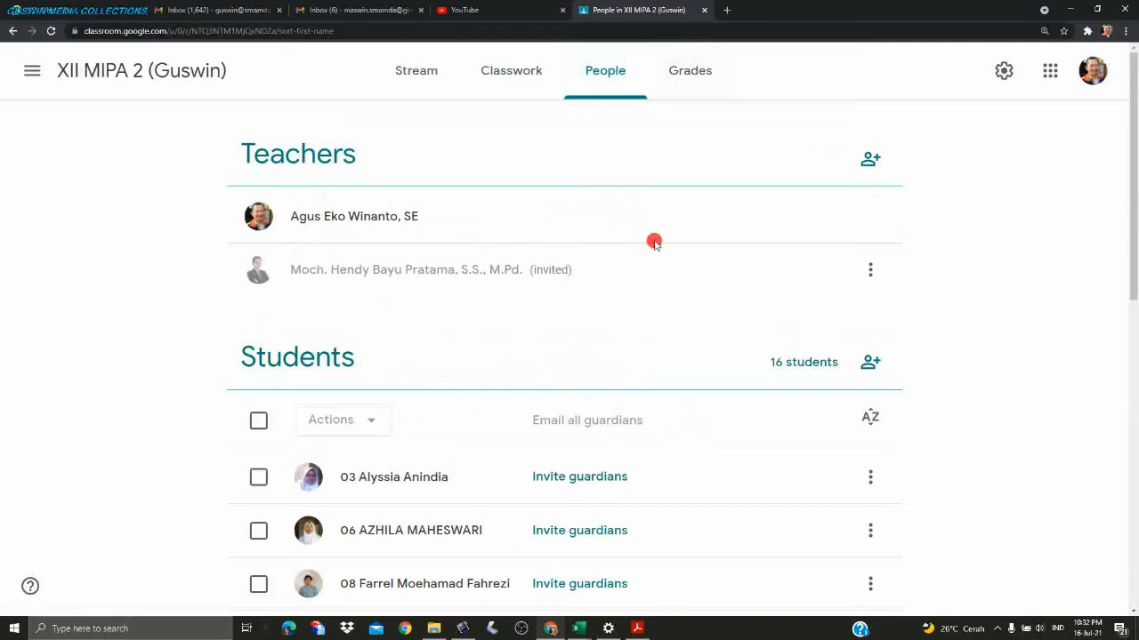
Step: Open the SMAMDA school app's dashboard in a new browser tab
click(729, 13)
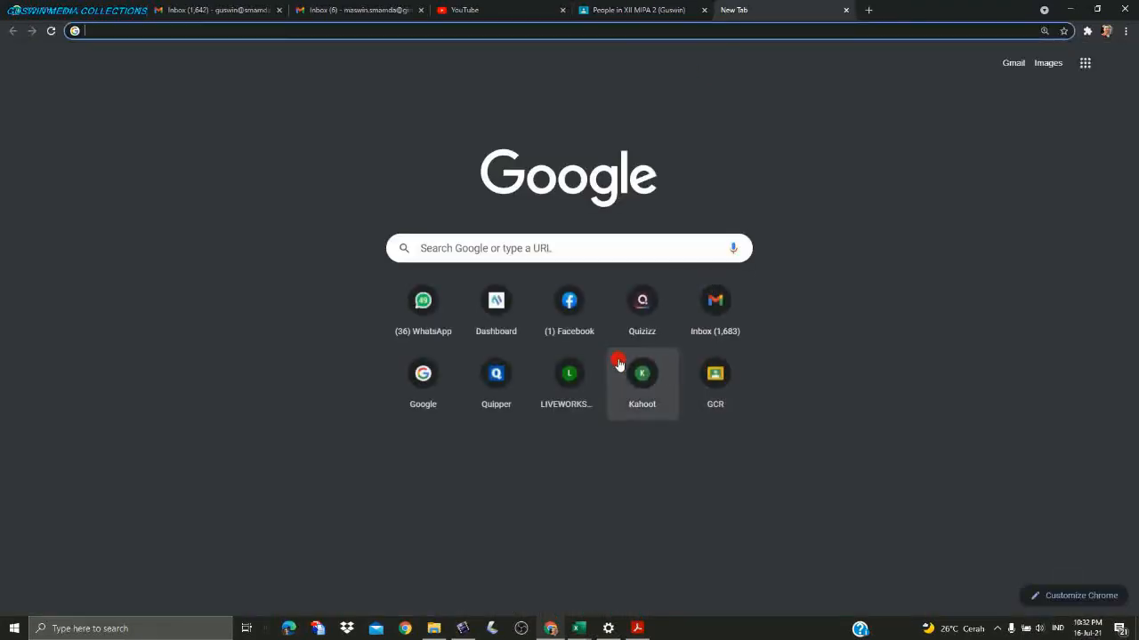
click(500, 304)
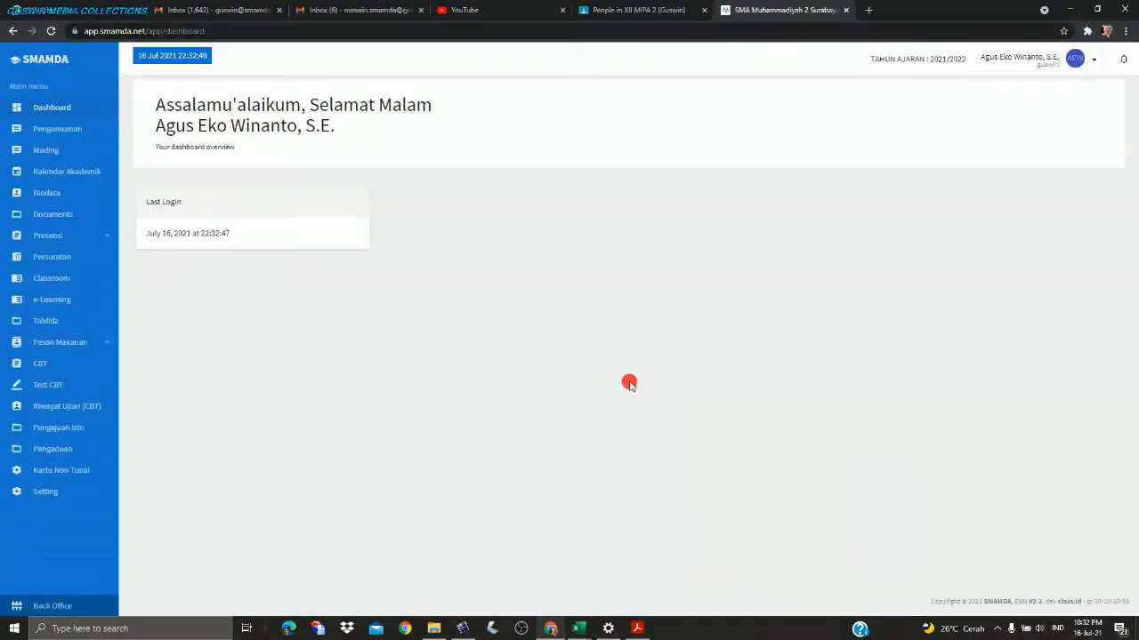
key(ctrl+plus)
key(ctrl+plus)
key(ctrl+plus)
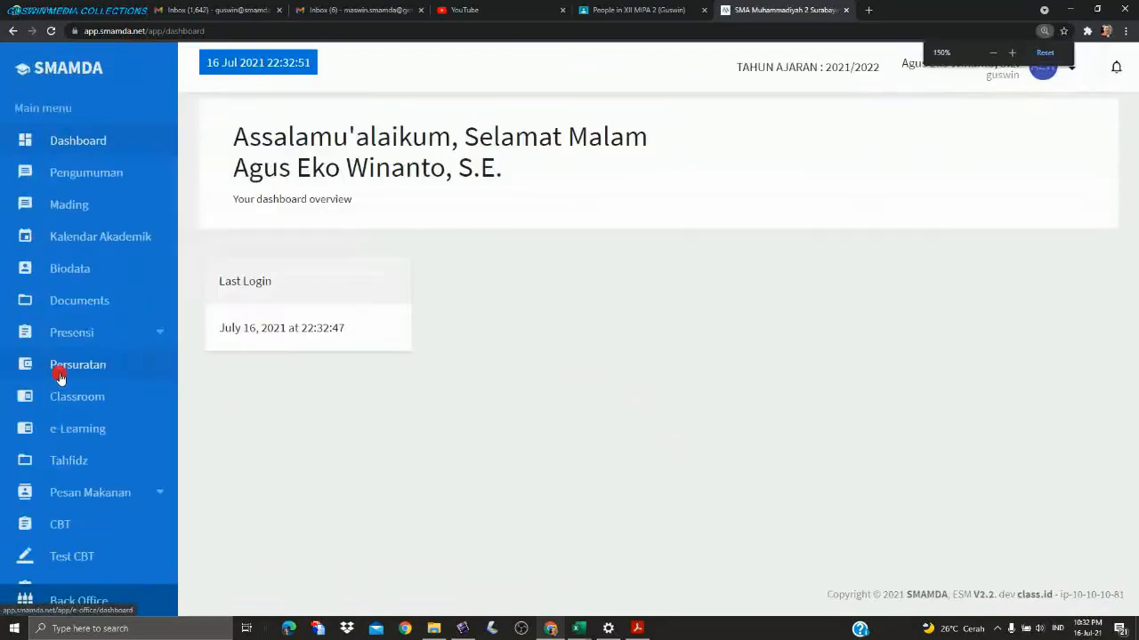
Step: Open Kelas XII IPS 3 from the school app's Classroom list
click(92, 397)
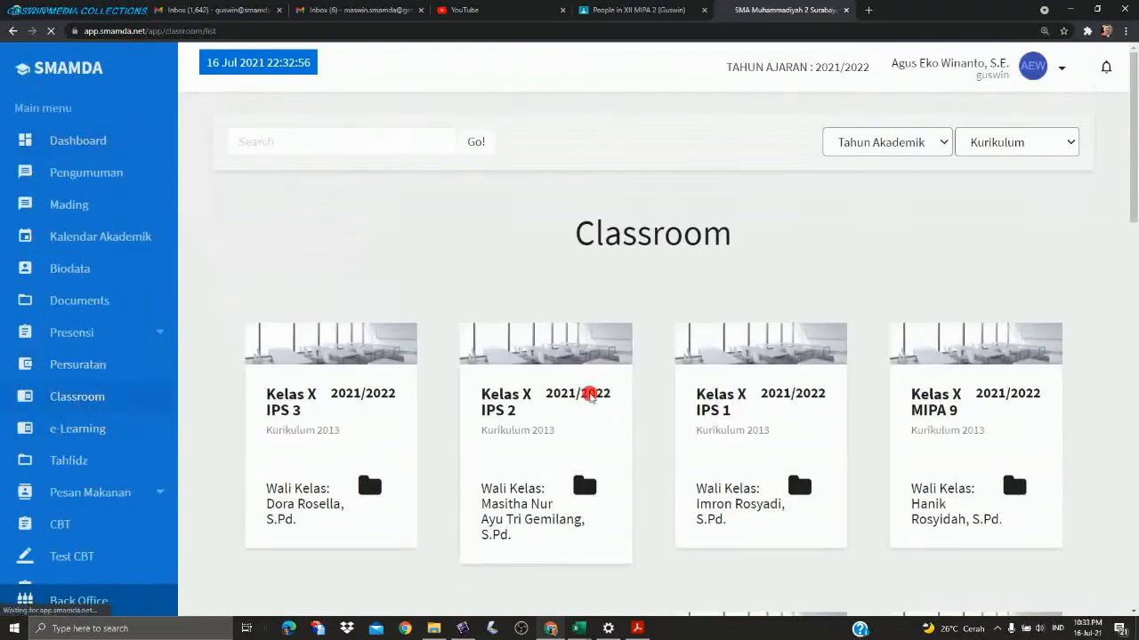
scroll(755, 437, down, 5)
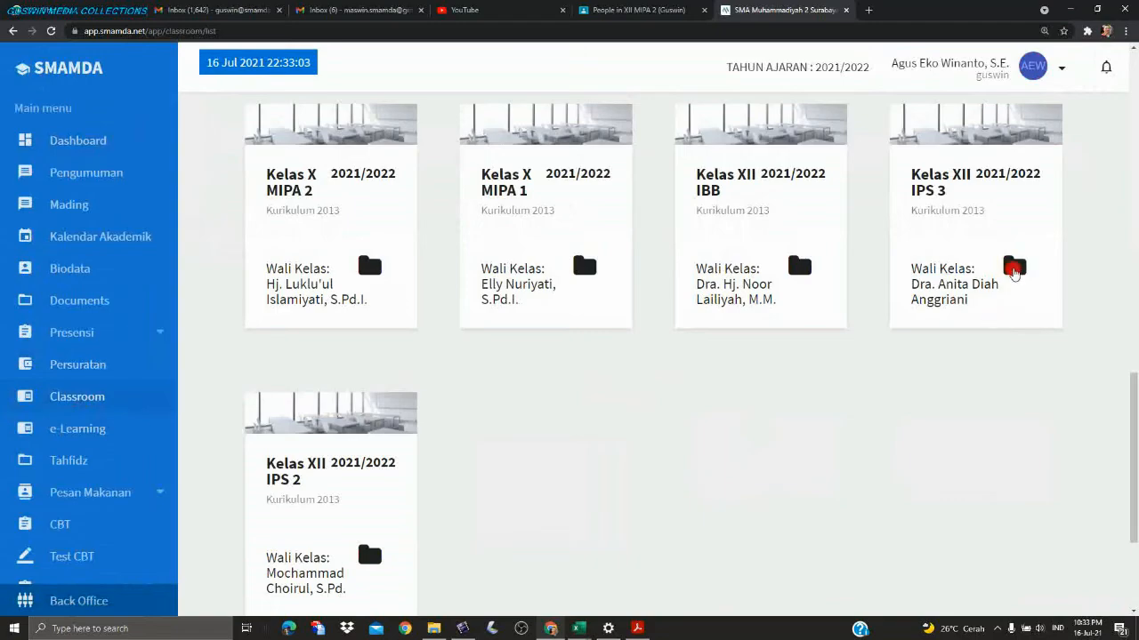
click(1014, 269)
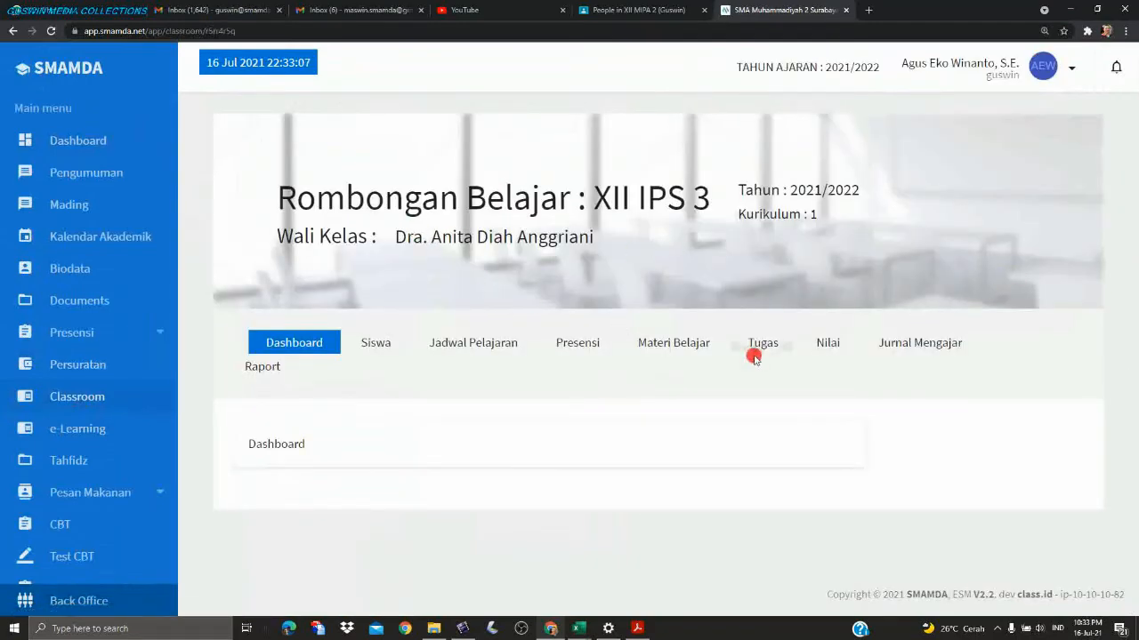
Step: Look through the full student list (Siswa) of class XII IPS 3, including the e-mail and phone columns
click(381, 342)
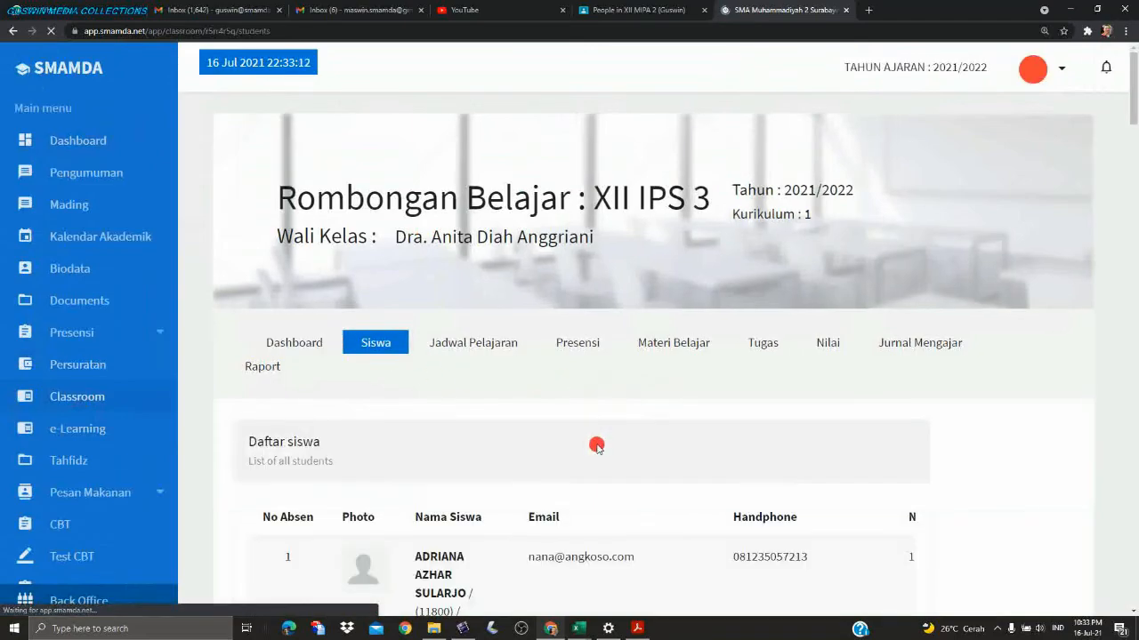
scroll(597, 447, down, 5)
scroll(679, 329, up, 2)
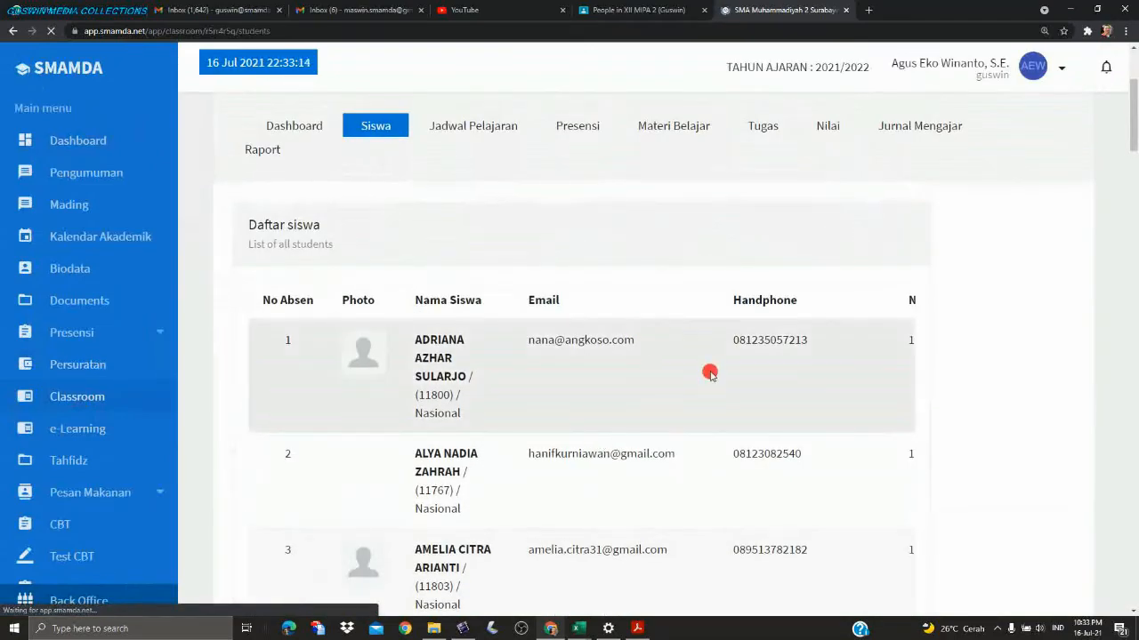
scroll(708, 373, down, 20)
scroll(622, 386, up, 20)
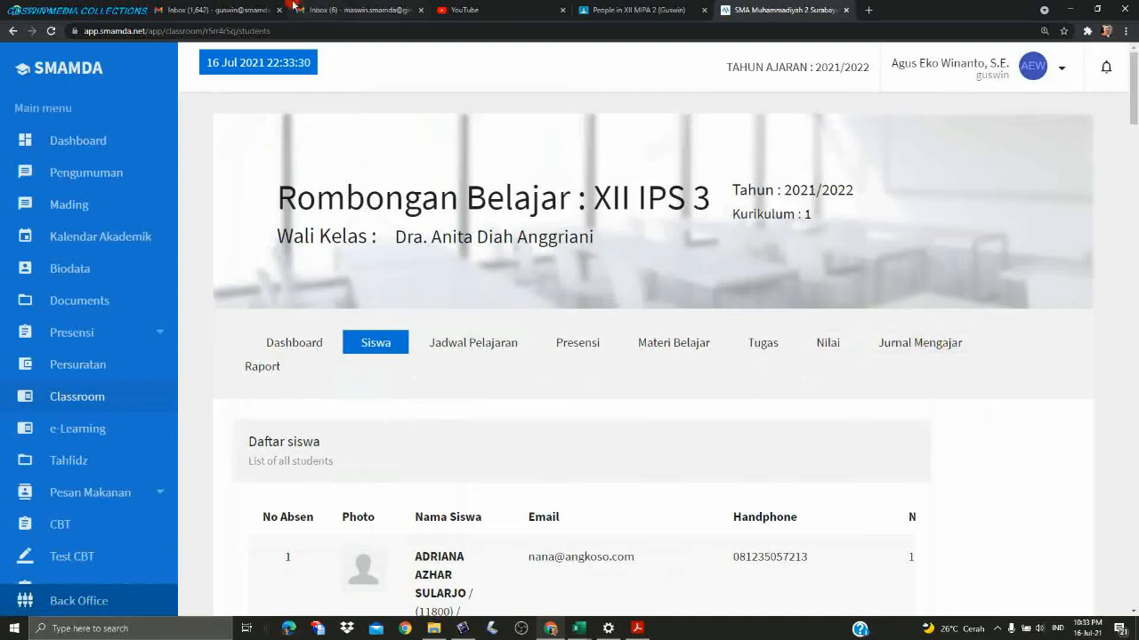
Step: Switch back to Google Classroom and open the XI IPS 1 class from the overview of all classes
click(614, 10)
click(35, 77)
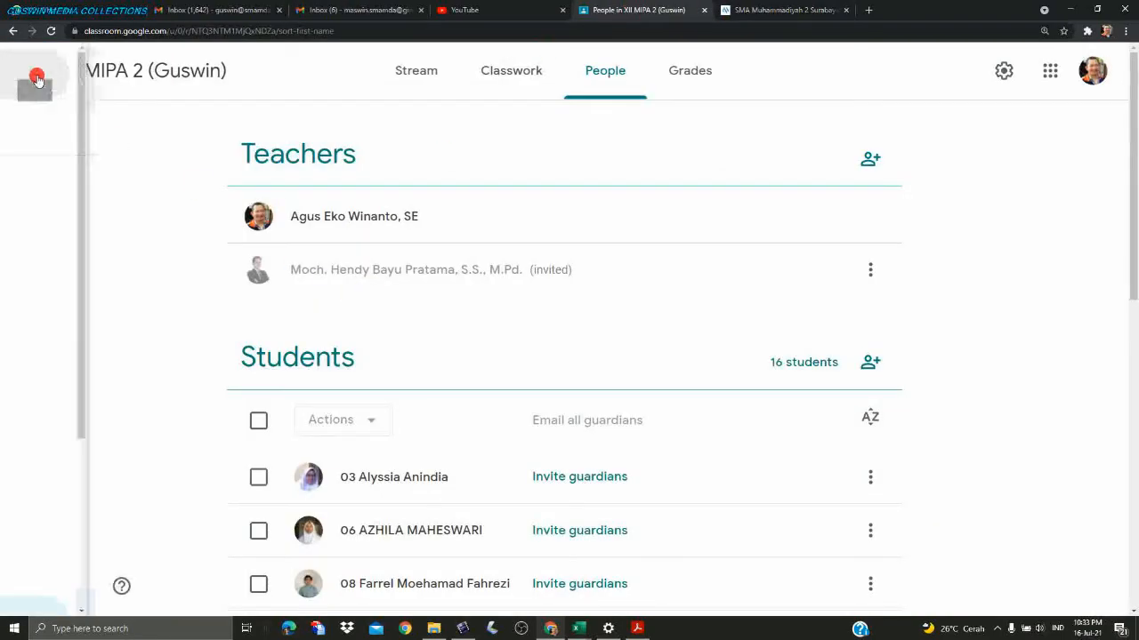
click(89, 75)
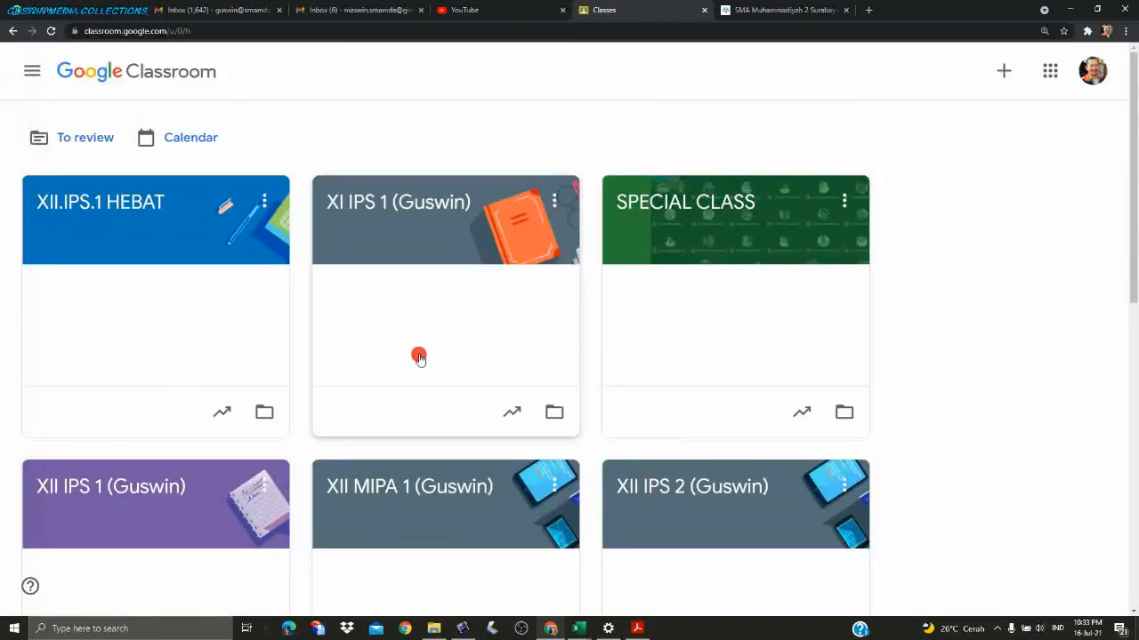
click(366, 259)
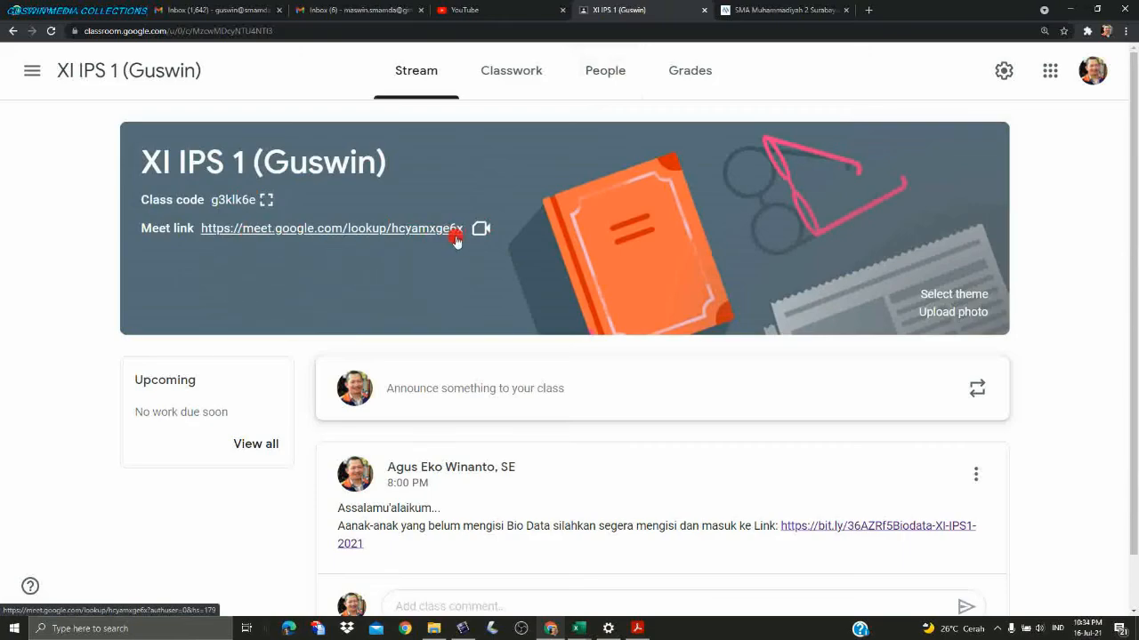
Step: View the enlarged class code of XI IPS 1 and check the list of available Google accounts
click(258, 200)
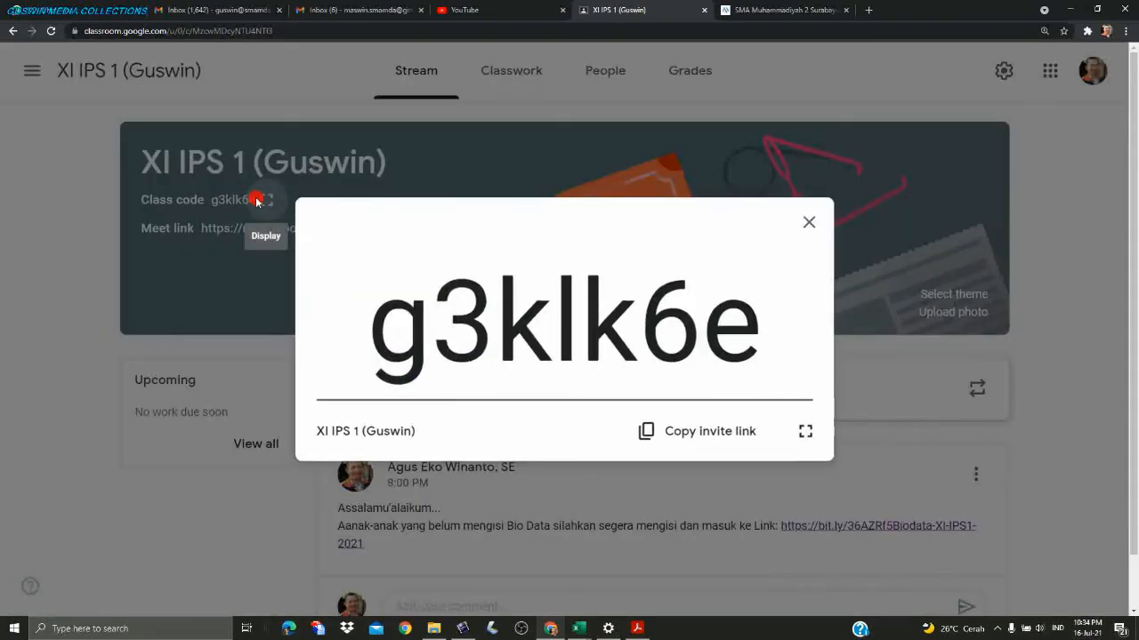
click(809, 222)
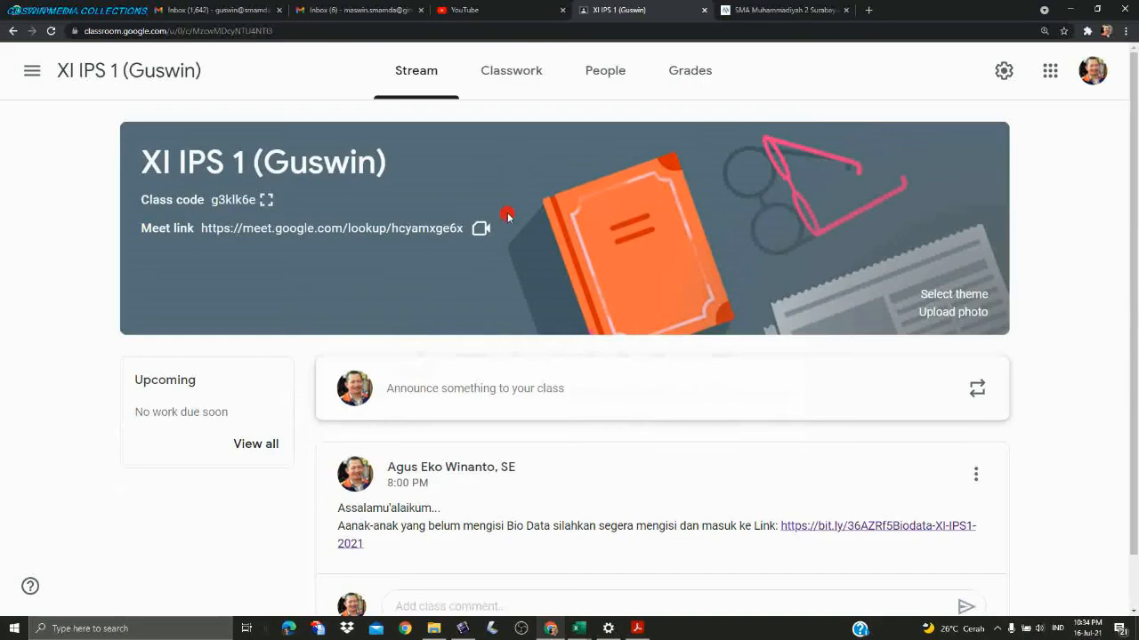
click(1085, 73)
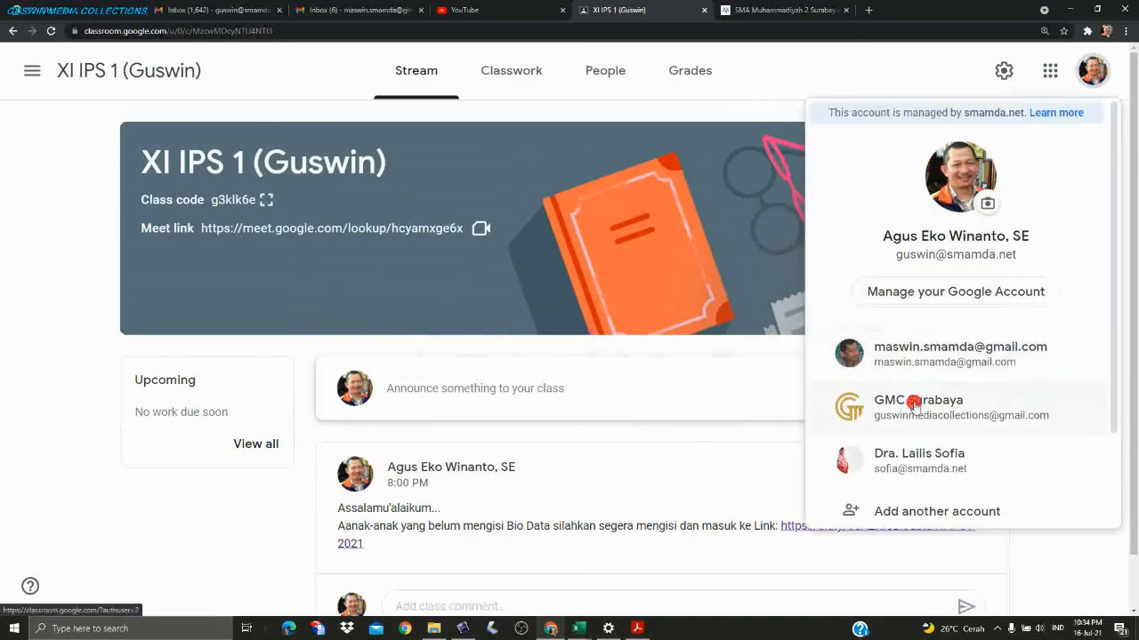
click(825, 81)
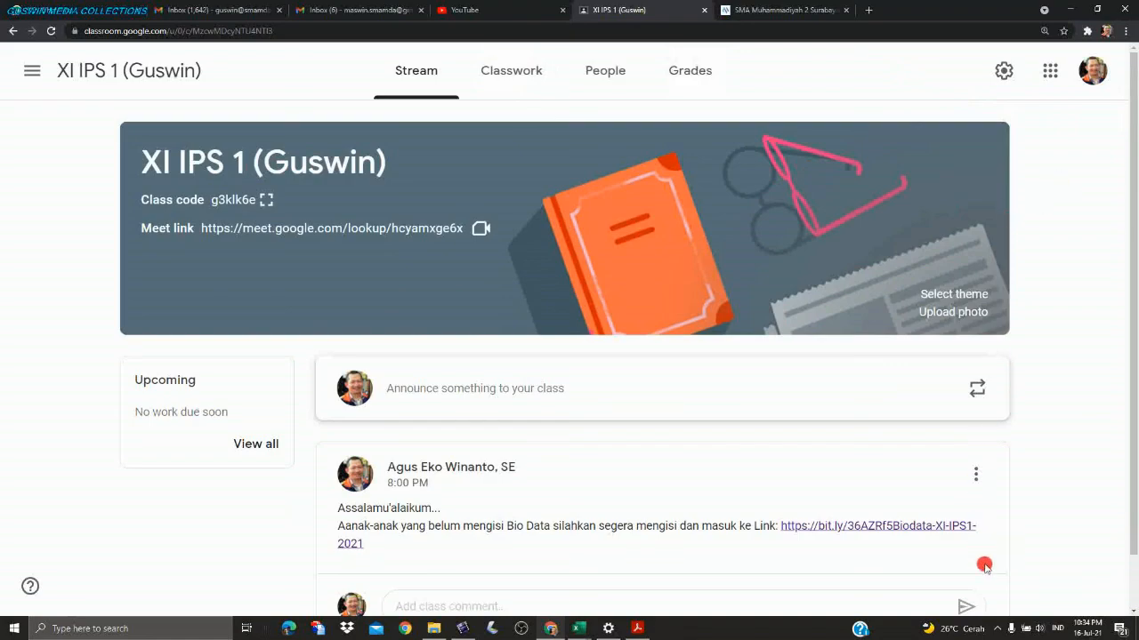
click(1000, 628)
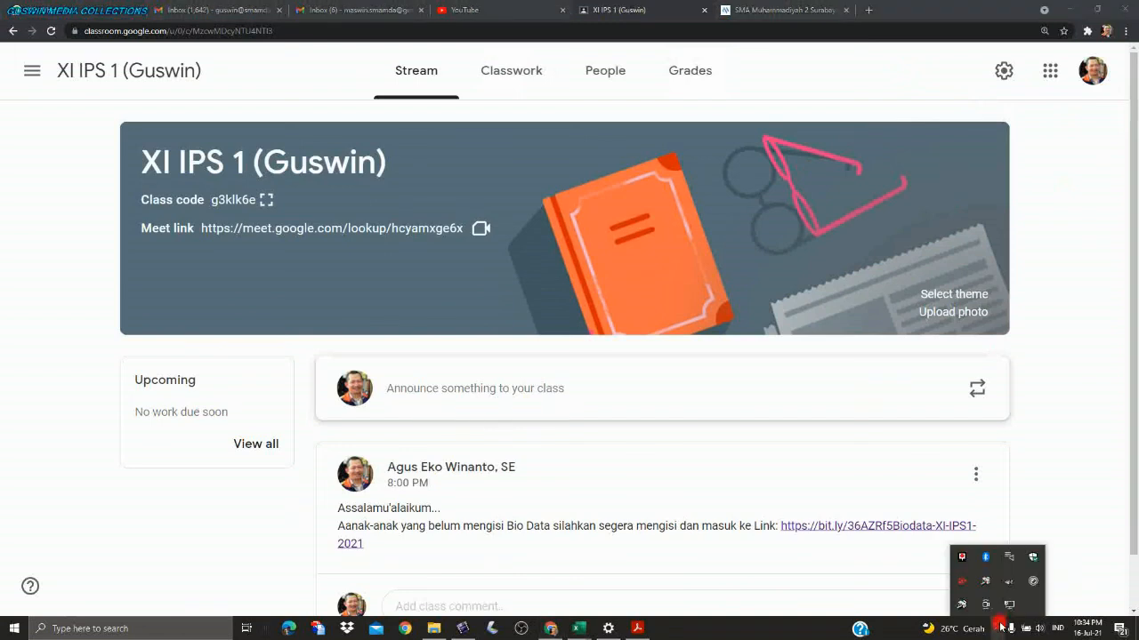
click(961, 557)
click(518, 316)
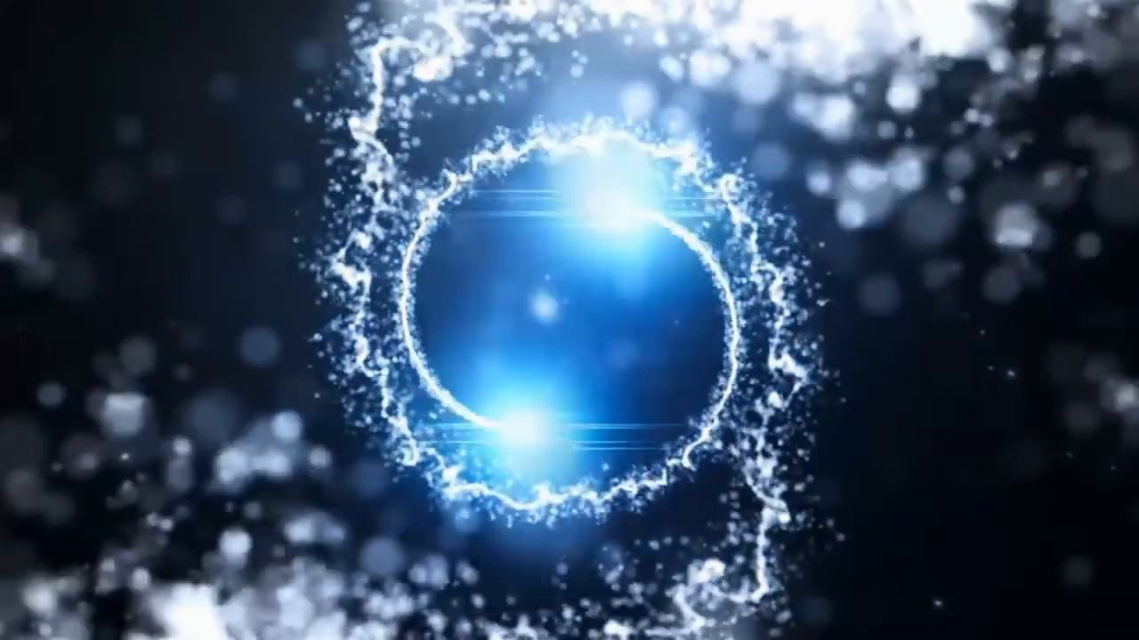